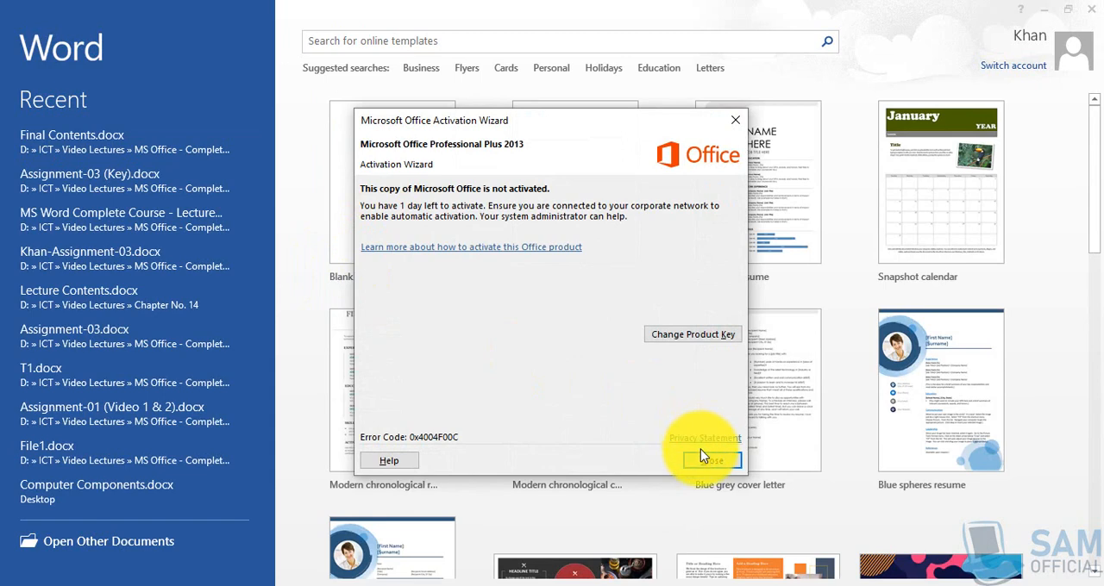
- Dismiss the Office activation notice and create a new blank document
click(711, 459)
click(413, 234)
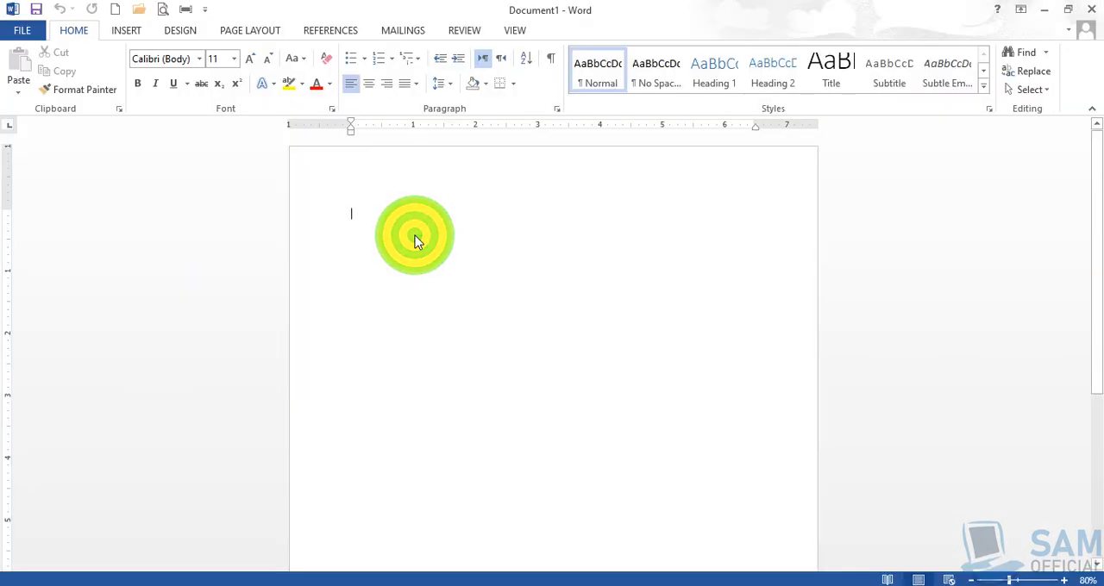
click(372, 215)
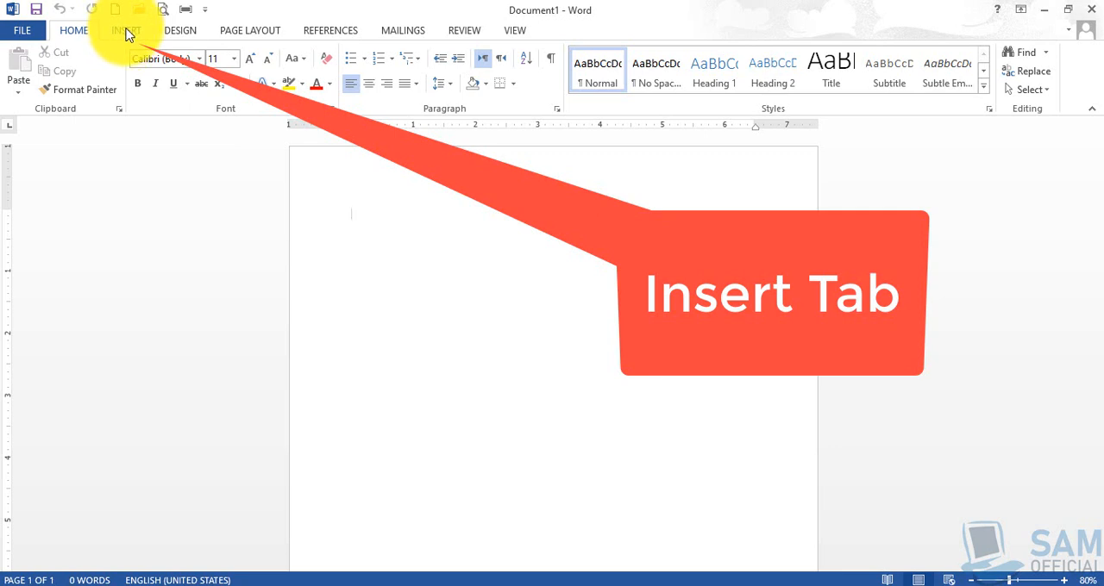
- Insert a 3x3 table at the start of the blank document
click(126, 31)
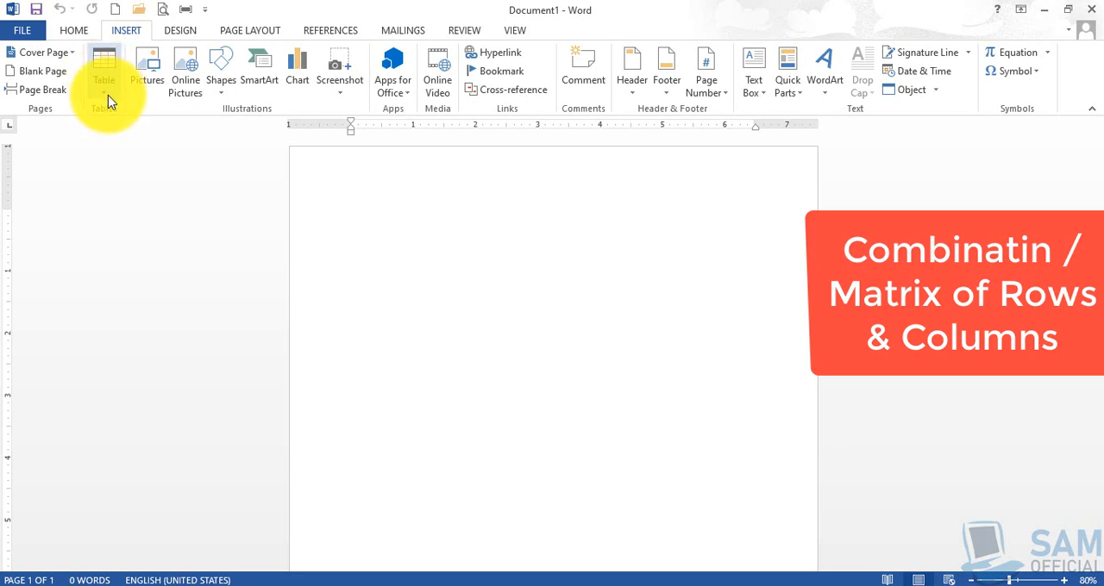
click(105, 95)
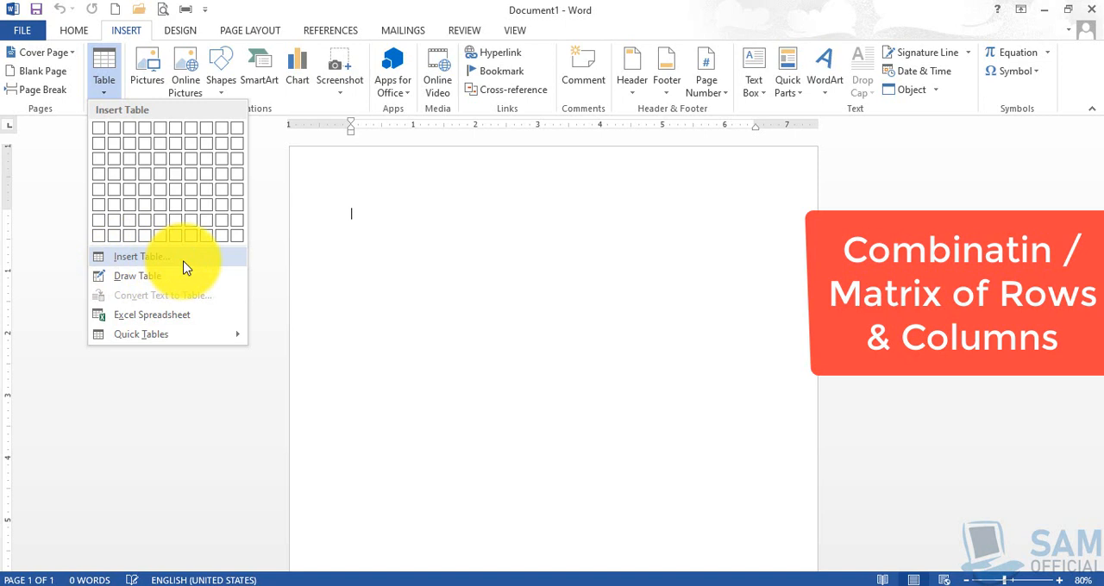
click(137, 276)
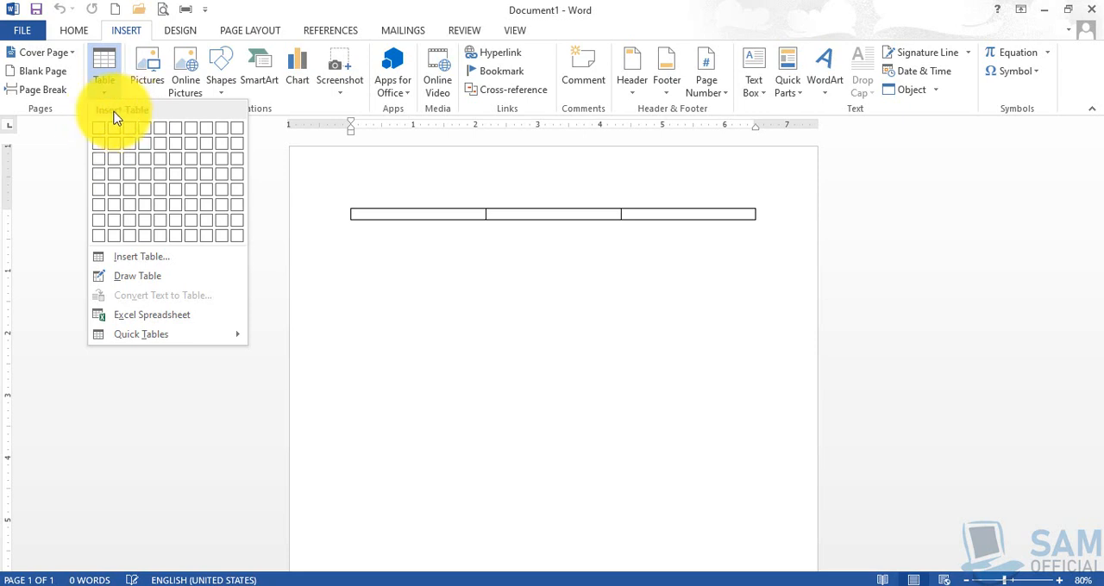
click(134, 166)
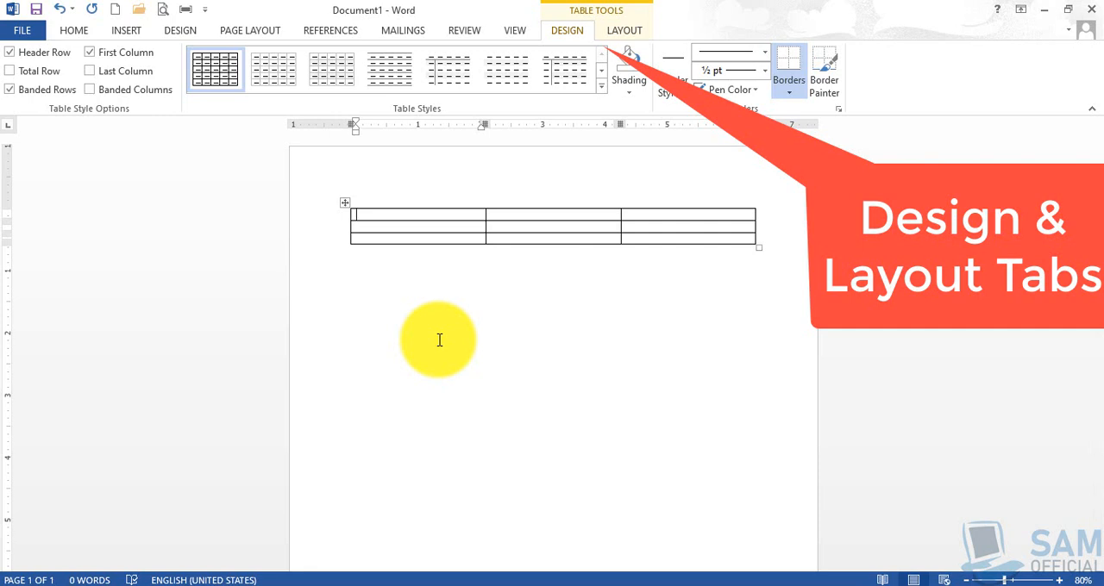
- Move the cursor out of and back into the table to compare when the Table Tools are available
click(403, 273)
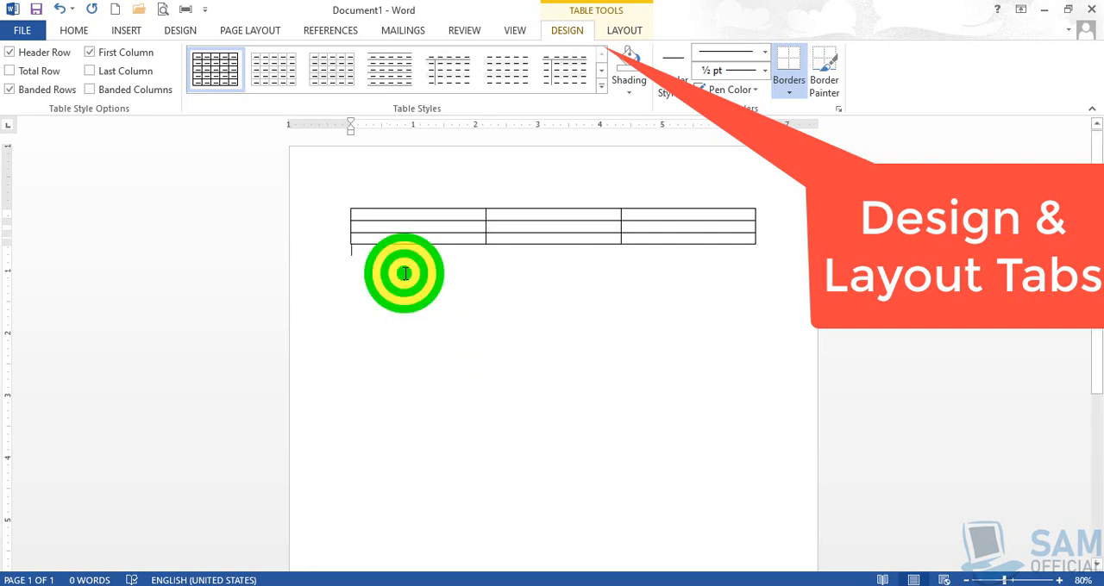
click(387, 218)
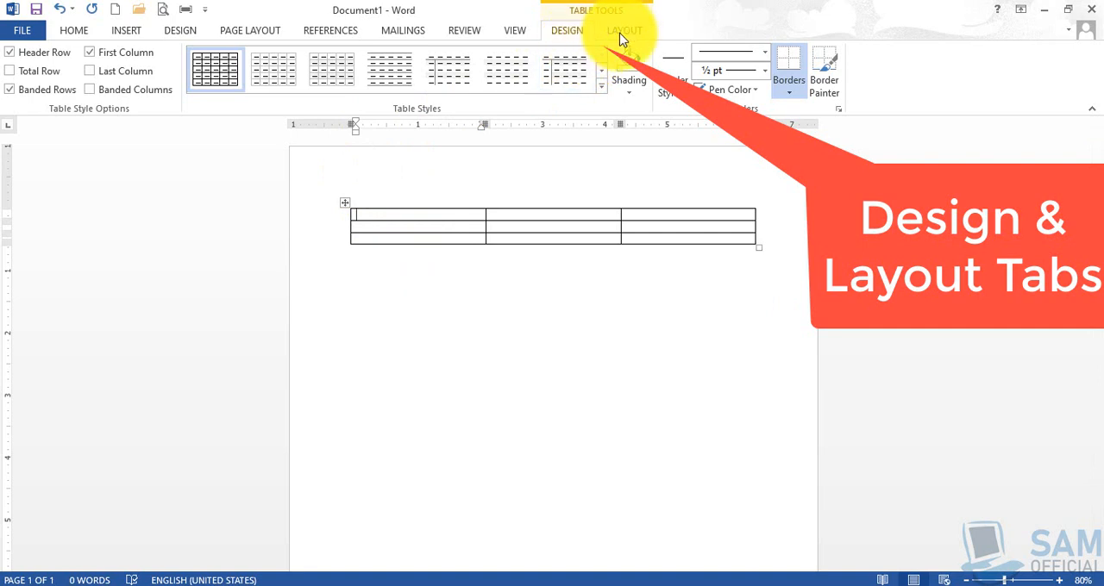
click(380, 294)
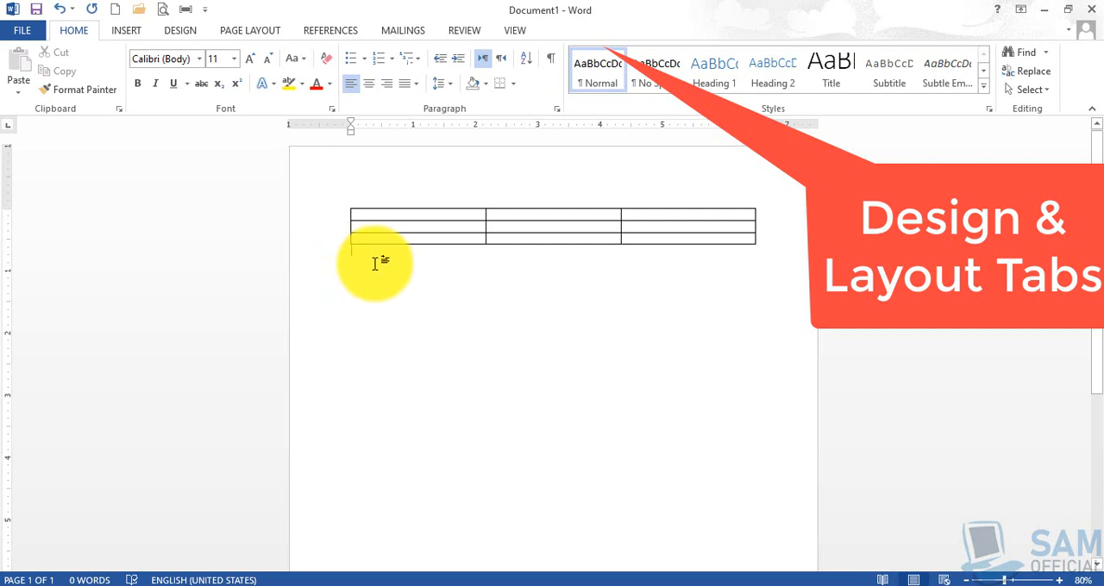
click(399, 215)
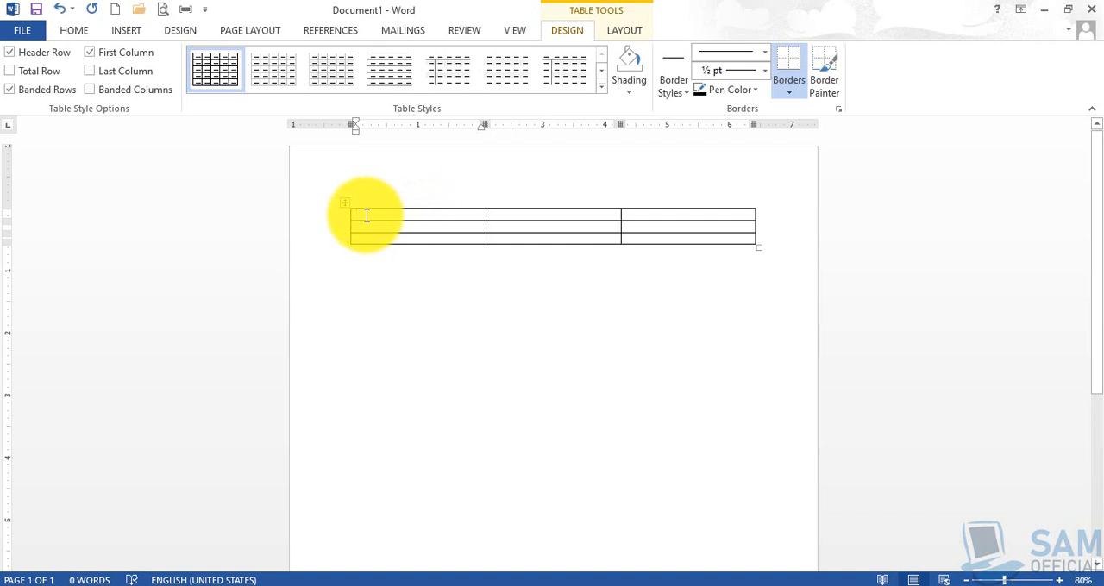
- Select each of the table's three rows in turn, and finally deselect the table
drag(361, 215, 720, 217)
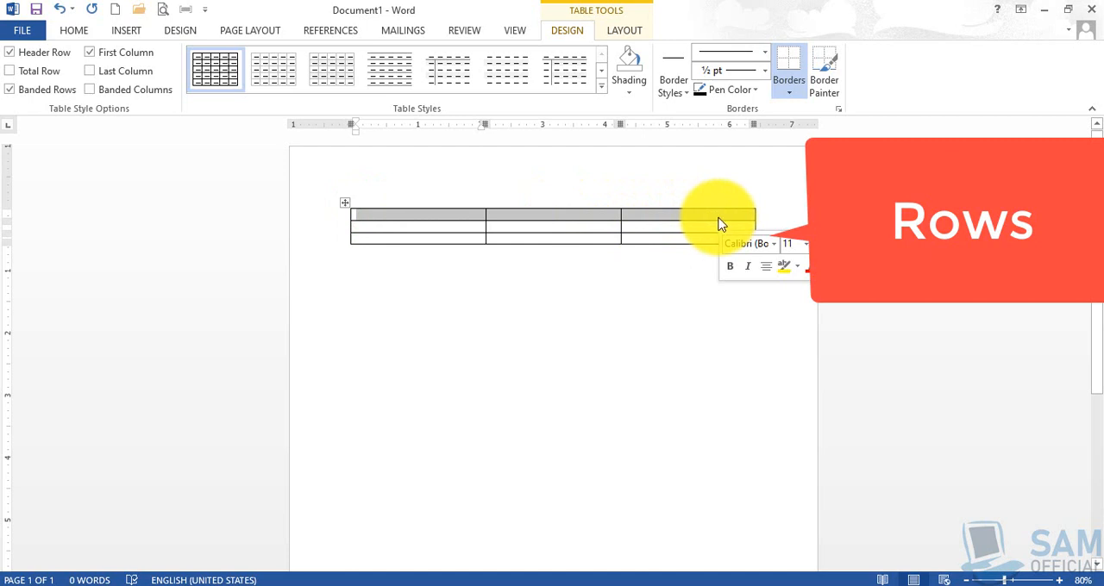
drag(370, 227, 724, 231)
click(415, 242)
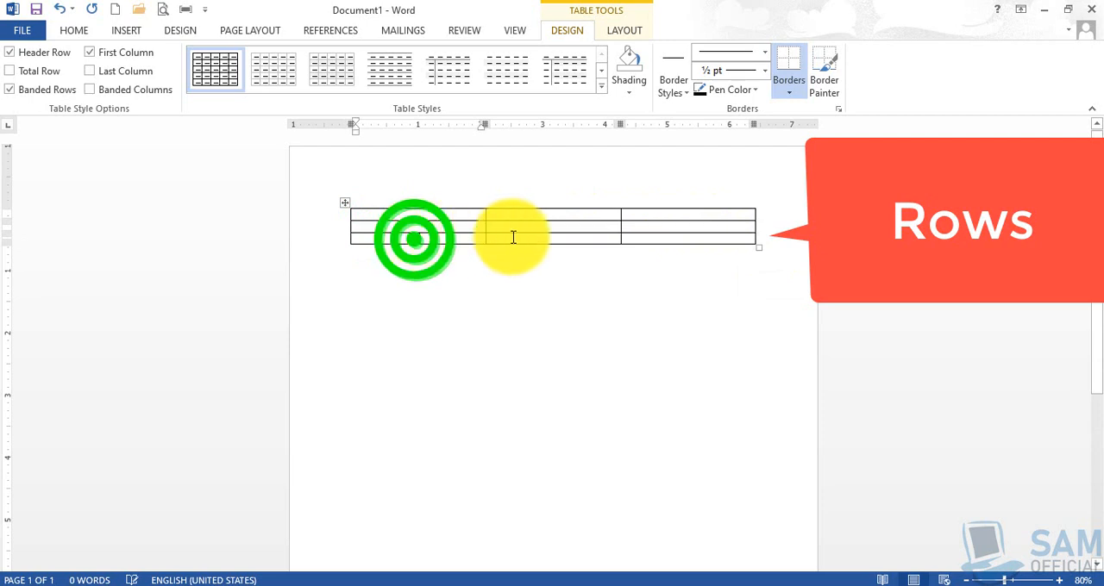
drag(414, 238, 747, 240)
click(508, 307)
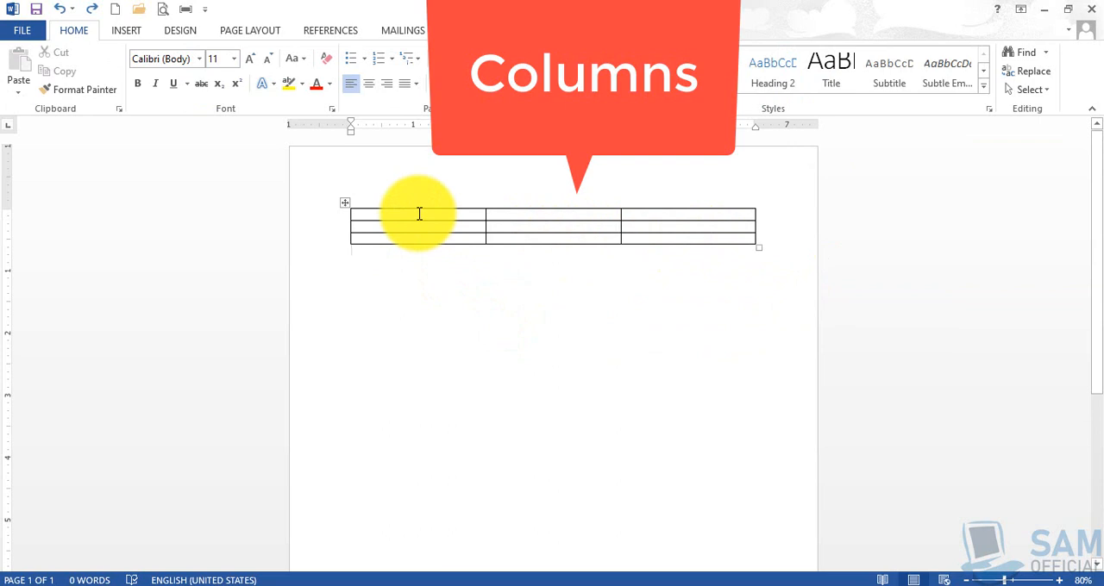
- Select each of the table's three columns in turn, ending with the cursor in the first cell
drag(420, 214, 418, 239)
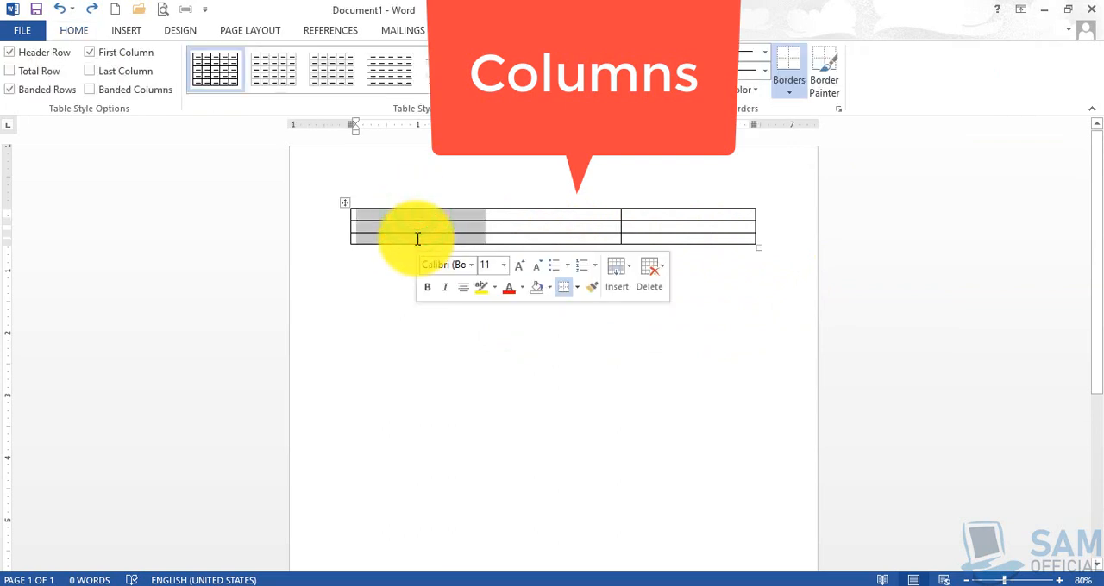
drag(534, 214, 548, 238)
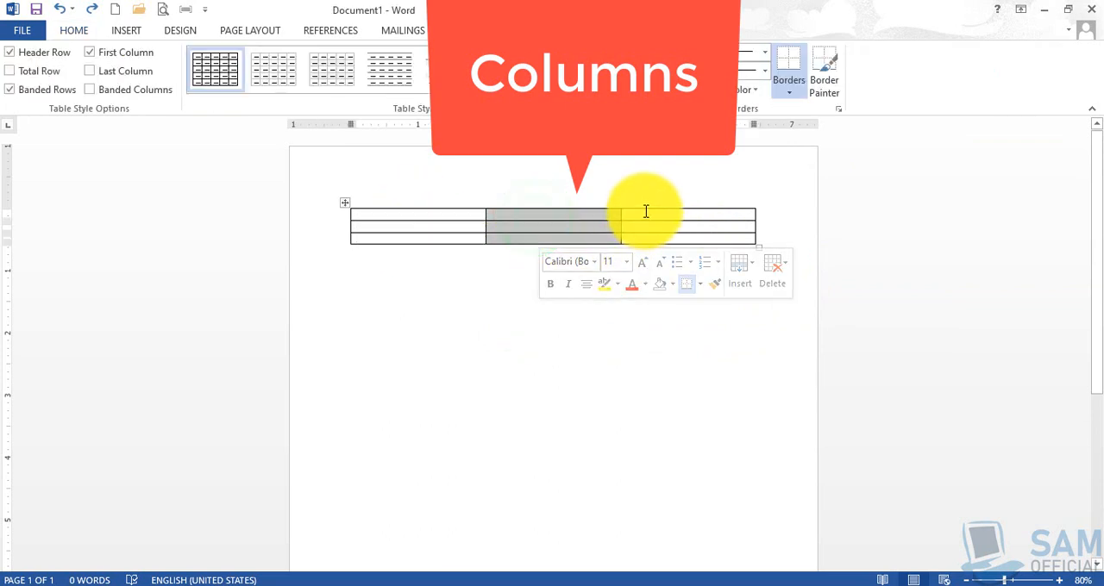
drag(643, 213, 647, 244)
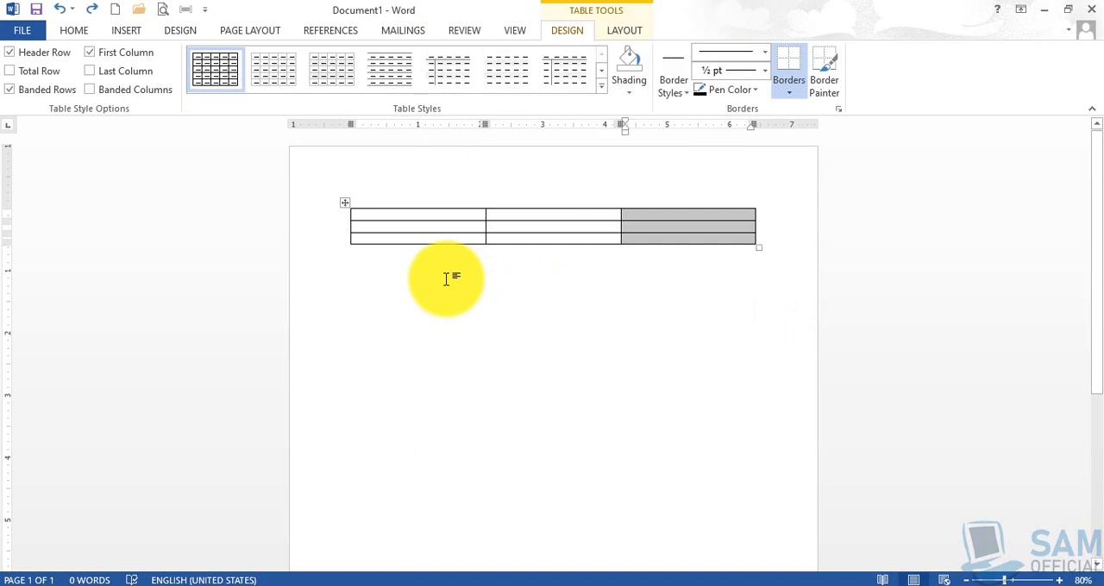
click(410, 216)
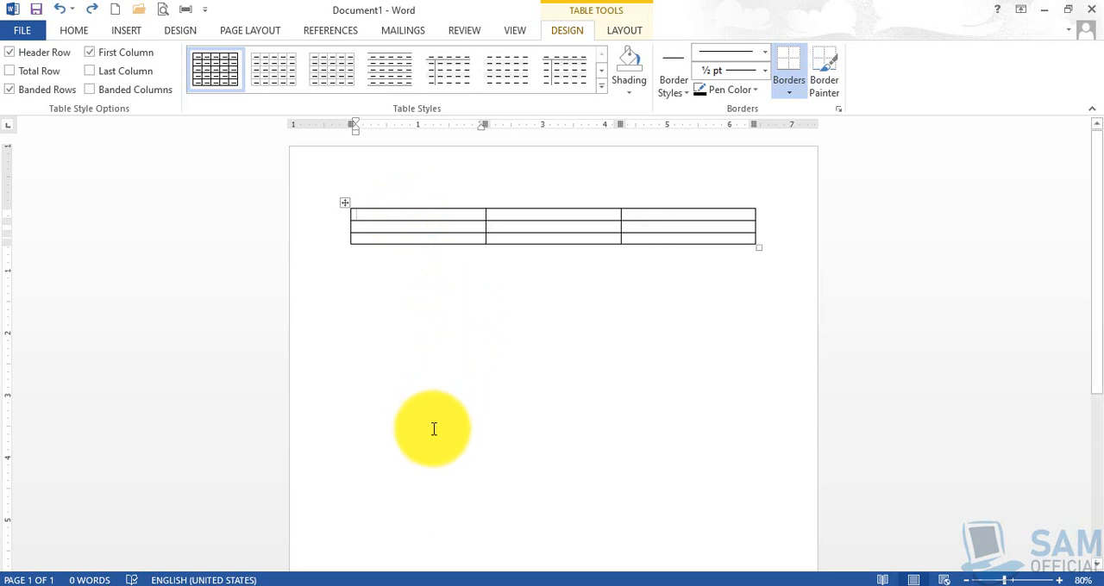
- Enter the headings "Sr. No.", "Name" and "Grade" across the table's first row
click(374, 214)
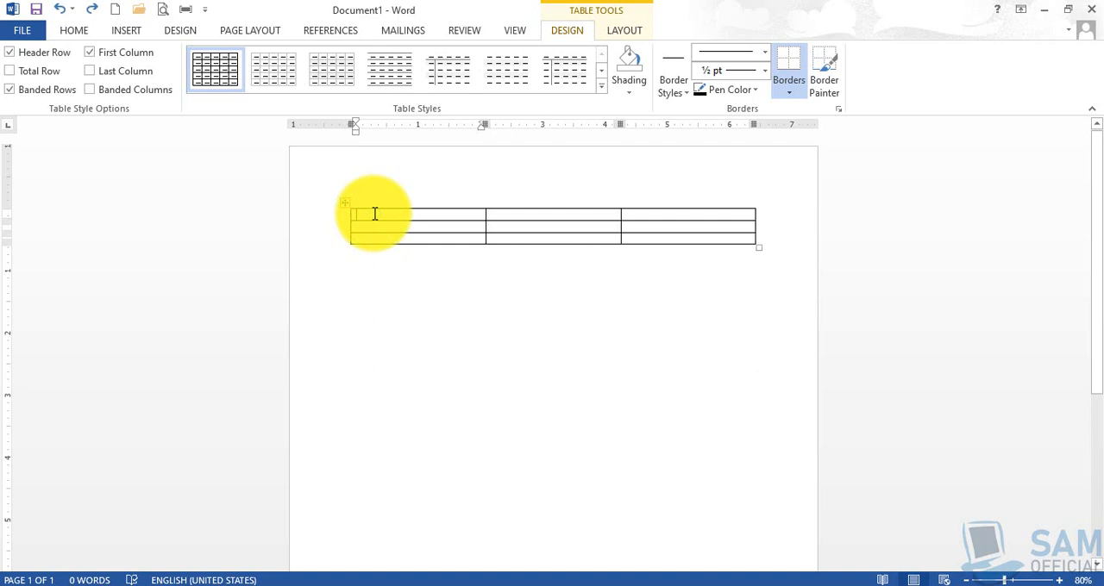
drag(374, 214, 646, 210)
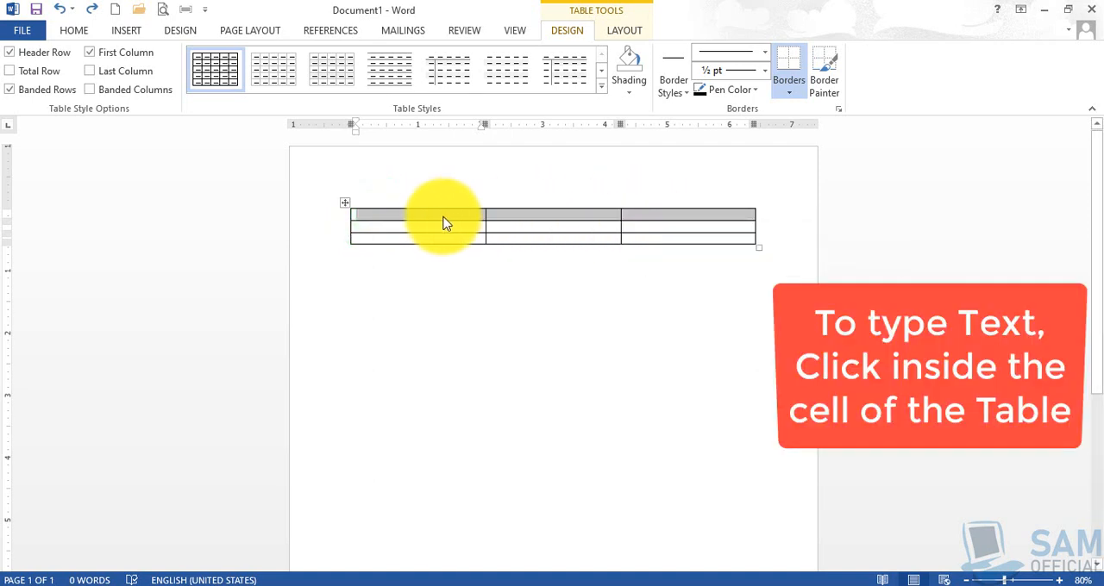
click(442, 222)
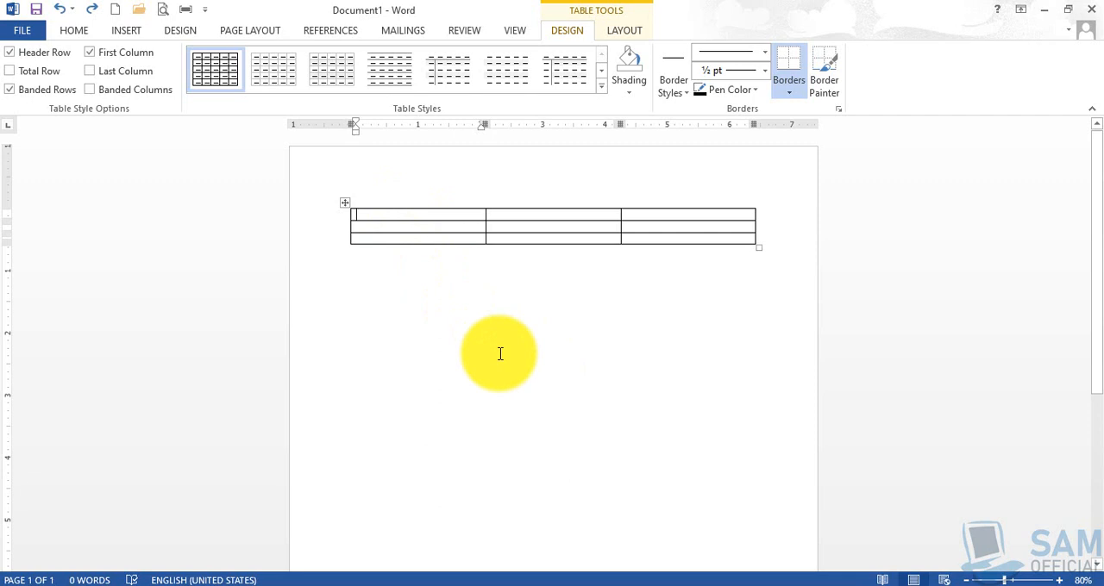
text(Sr. N)
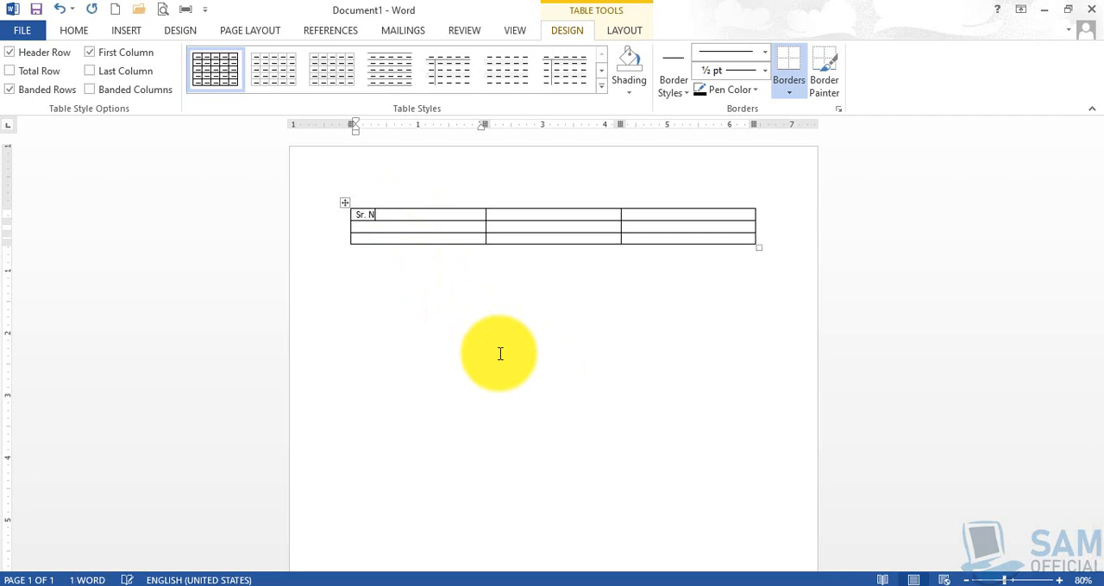
text(o.)
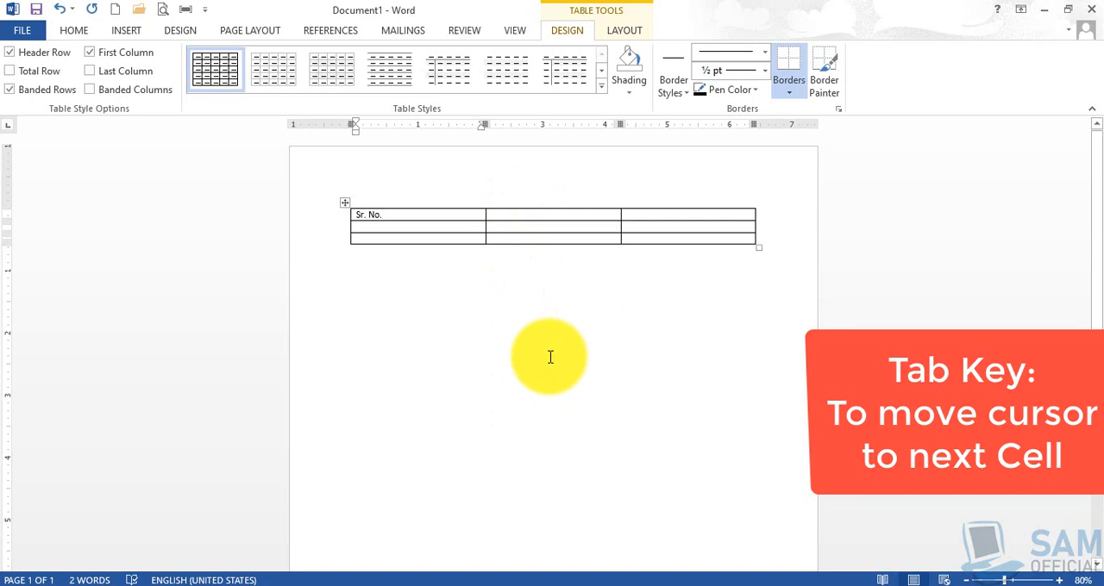
key(Tab)
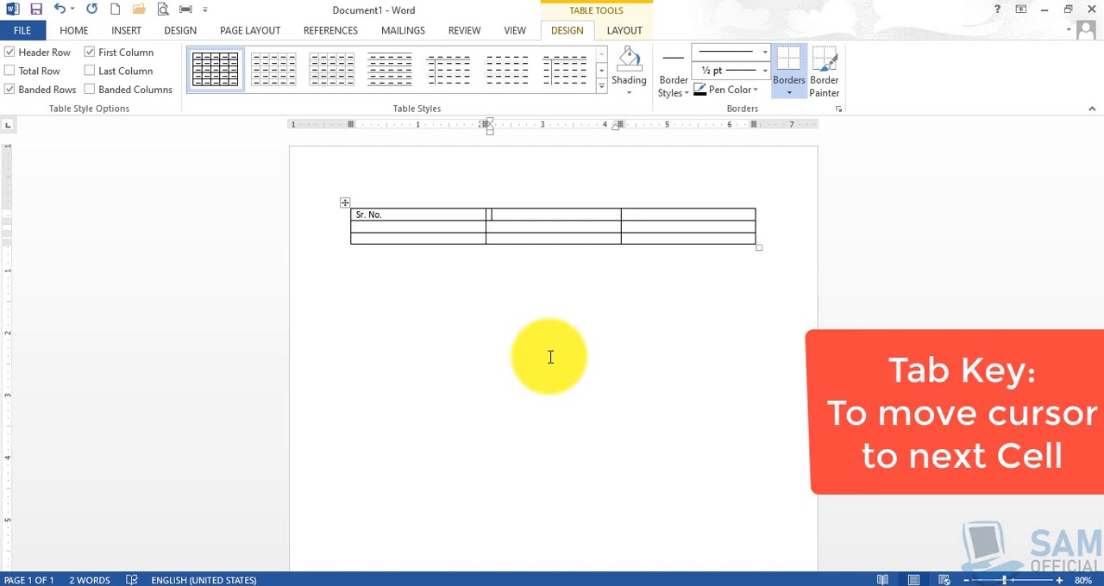
text(Name)
key(Tab)
text(Grad)
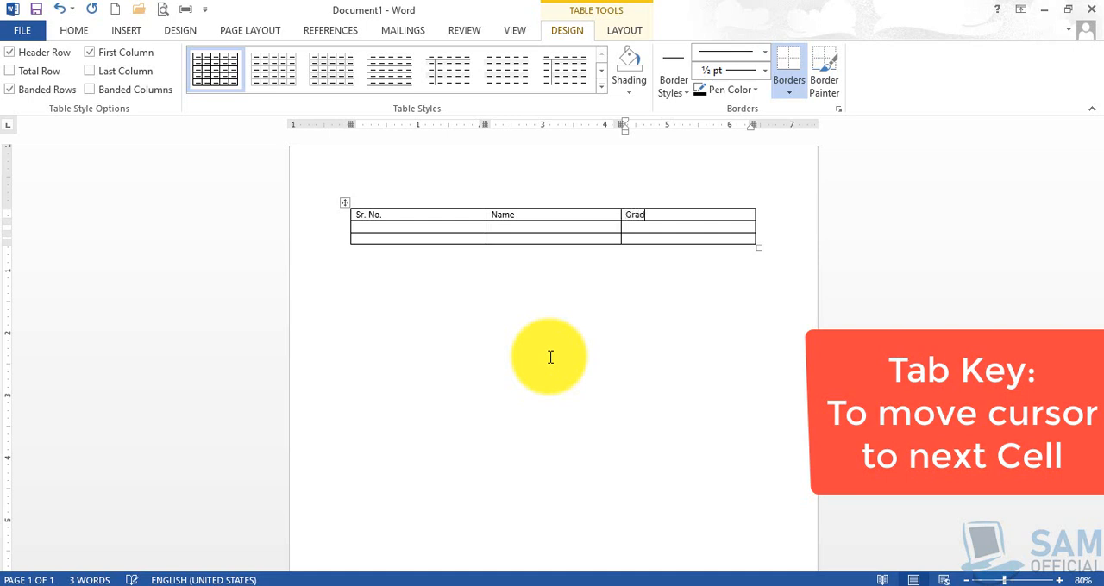
text(e)
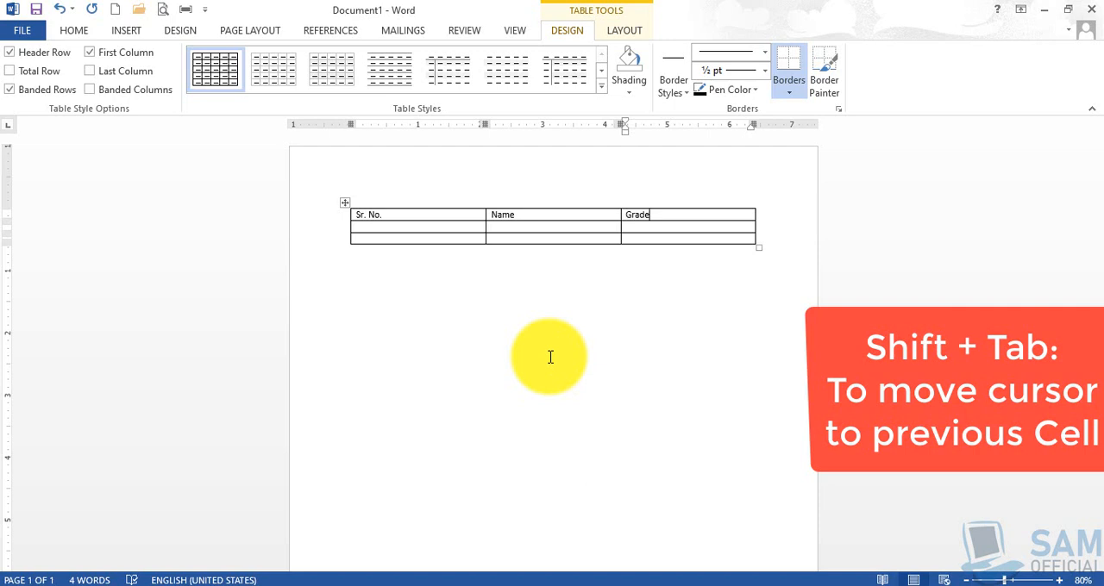
- Go back cell by cell to the "Sr. No." heading and advance to the first cell of the second row
key(shift+Tab)
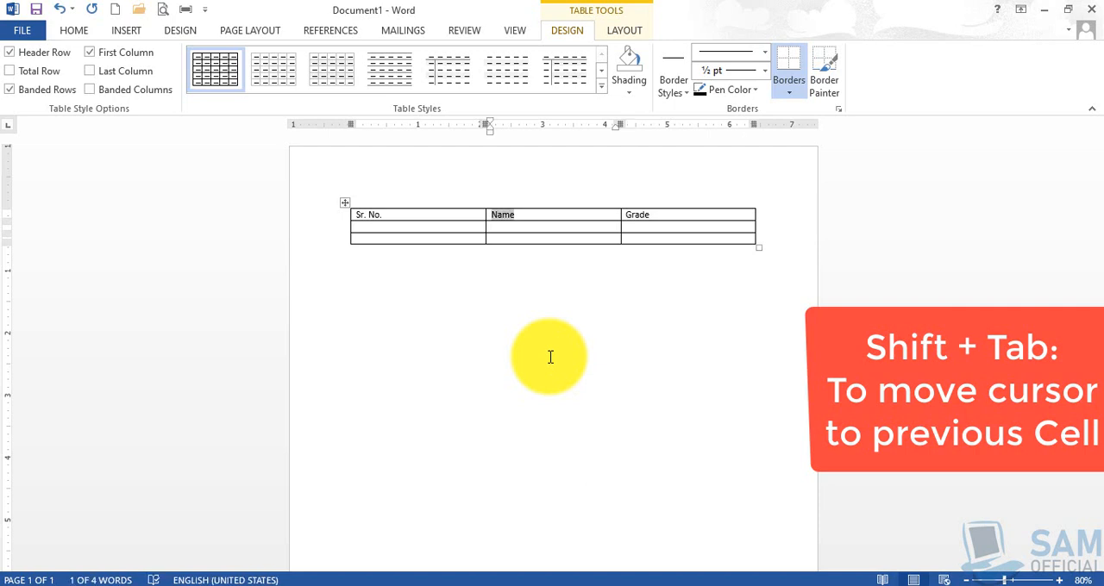
key(shift+Tab)
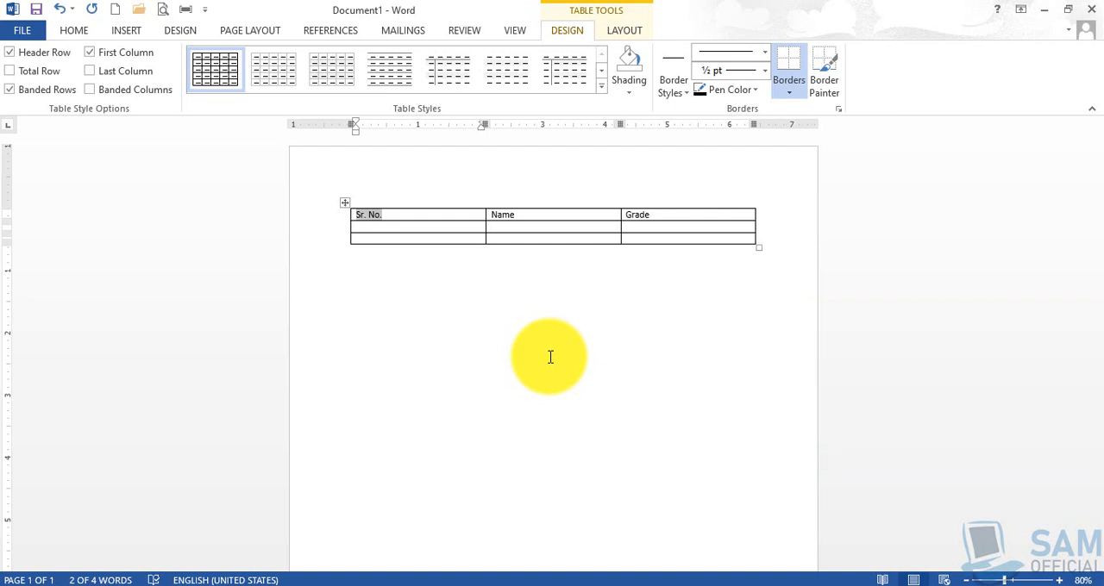
key(Tab)
key(Tab)
key(Tab)
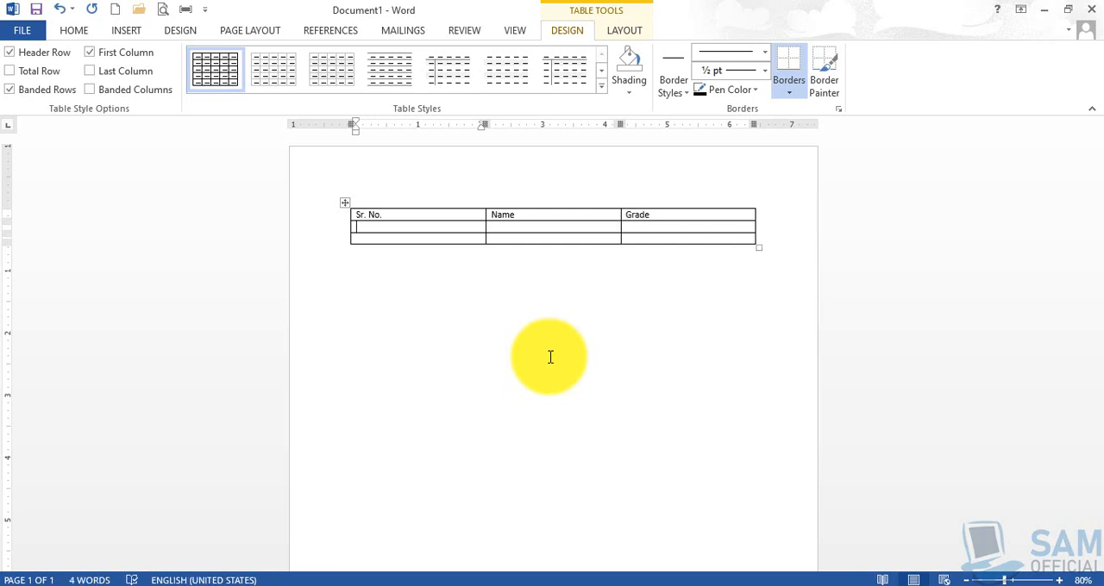
- Fill the second row with serial number 1, the first student's name and grade A
text(1)
key(Tab)
text(Khan)
key(Tab)
text(A)
key(Tab)
- Fill the third row with serial number 2, the second student's name and grade B
text(2)
key(Tab)
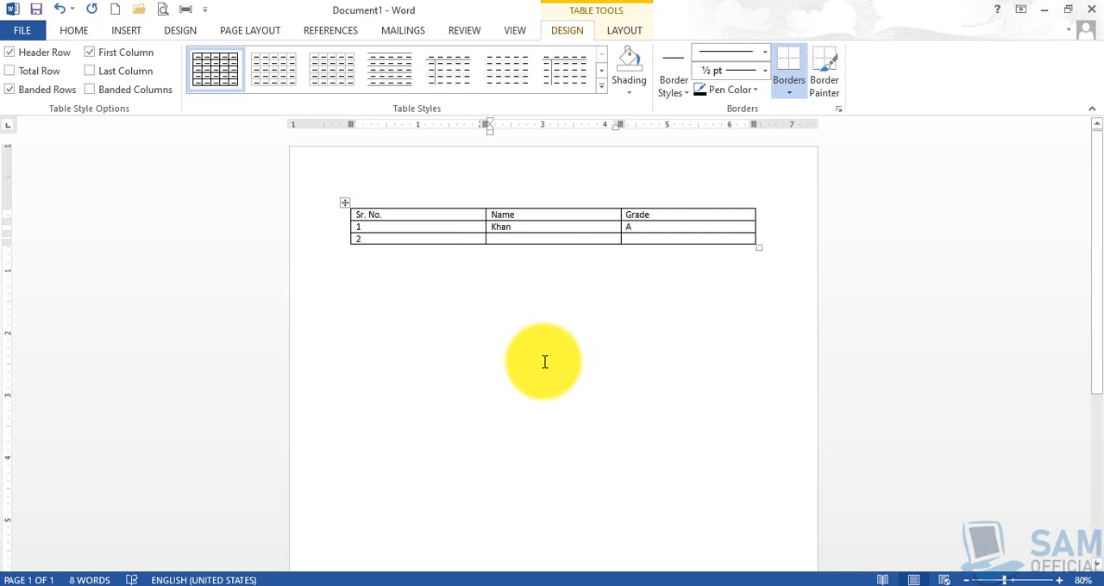
ctrl+scroll(557, 384, up, 5)
scroll(557, 389, up, 1)
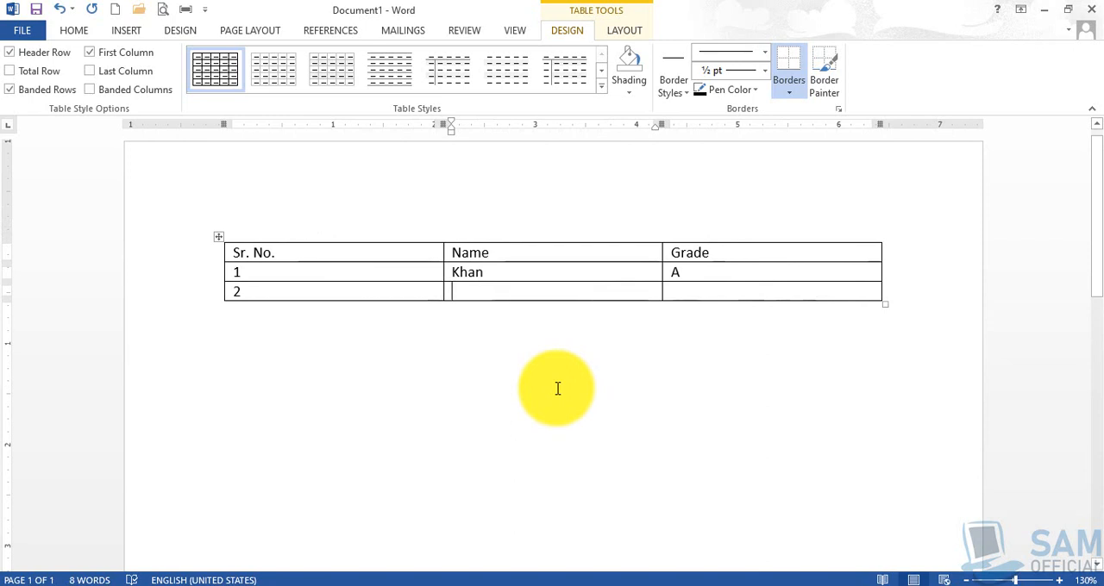
text(Ali)
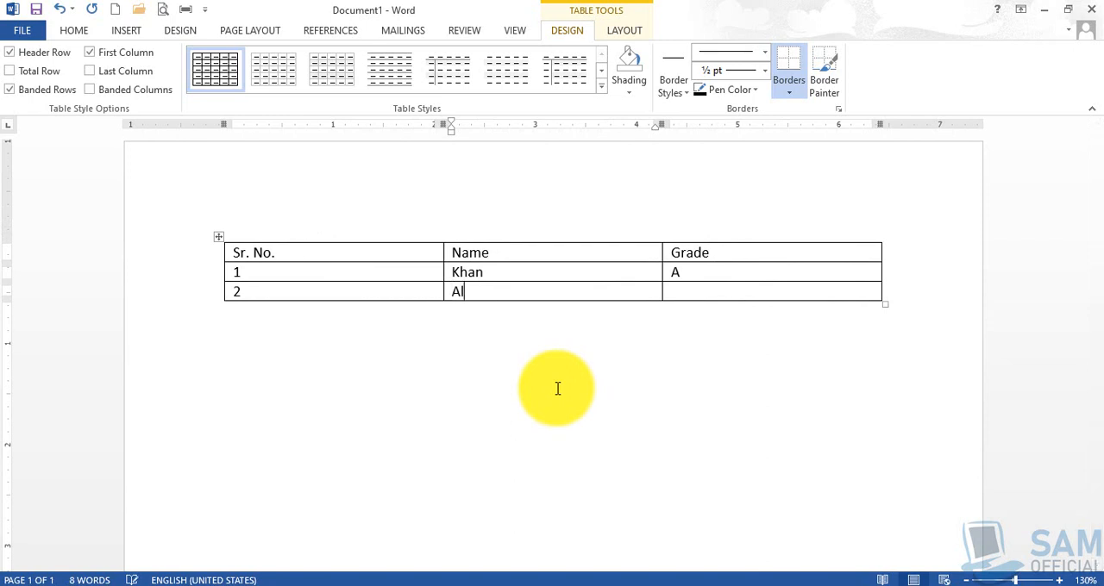
key(Tab)
text(B)
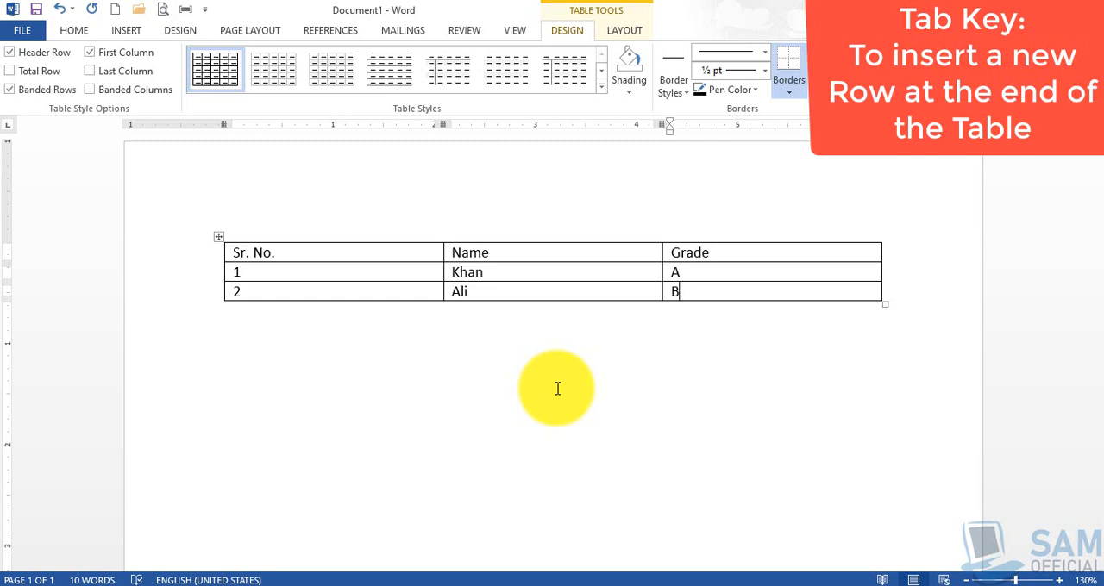
- Add a blank row at the end of the table, after the grade B cell
click(699, 295)
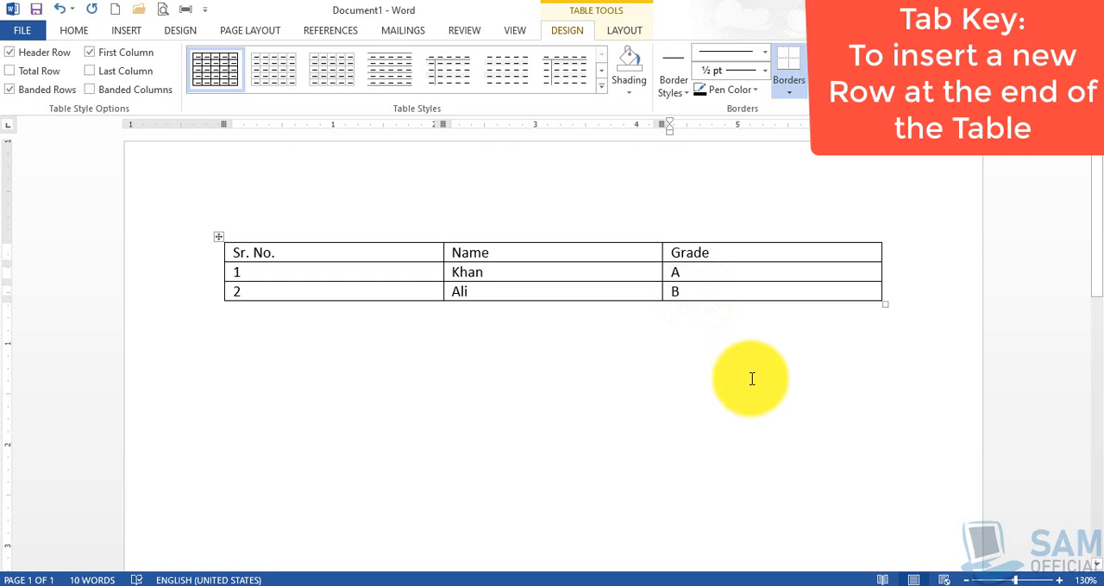
key(Tab)
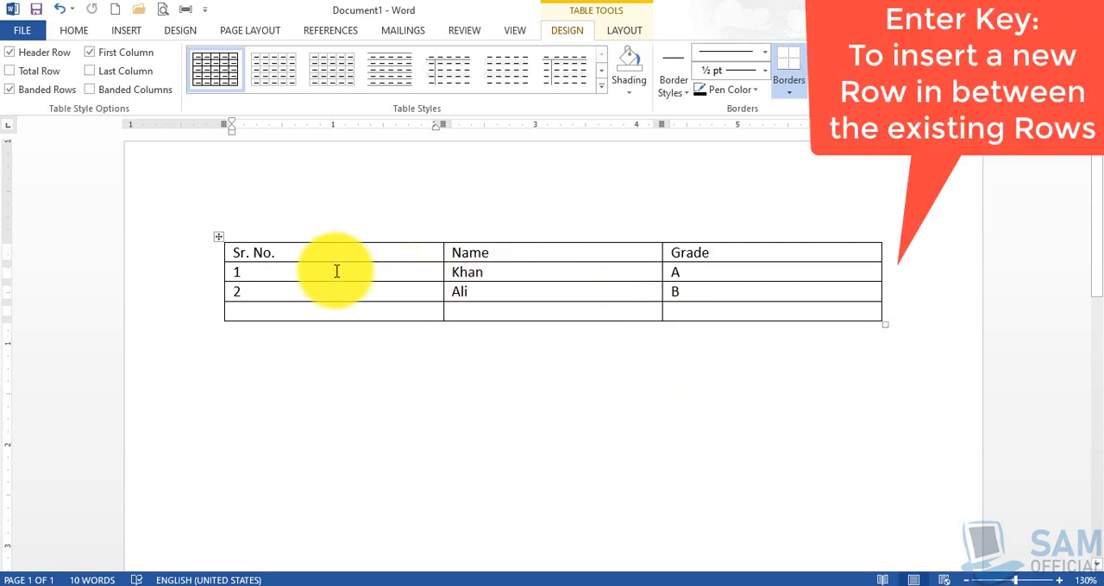
- Insert a blank row between the serial number 1 and serial number 2 rows, starting from the end of the first student's row
click(244, 274)
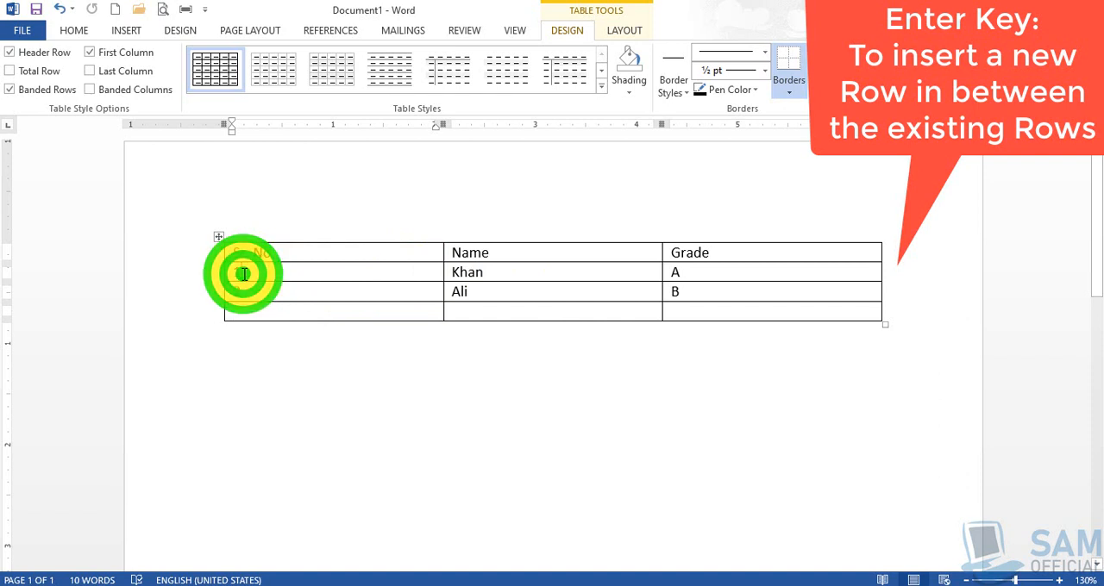
click(248, 291)
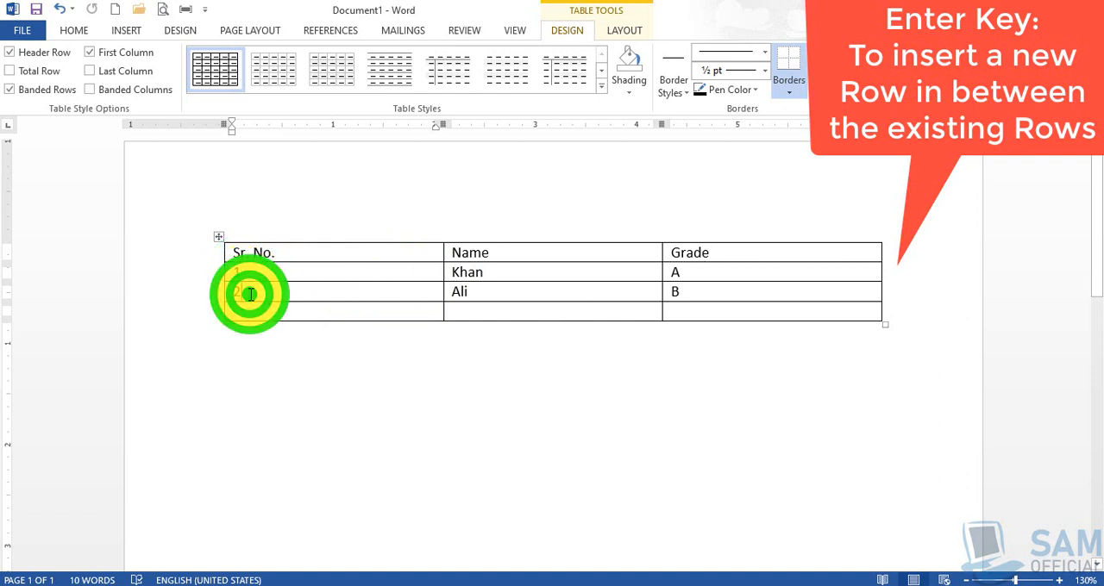
click(883, 269)
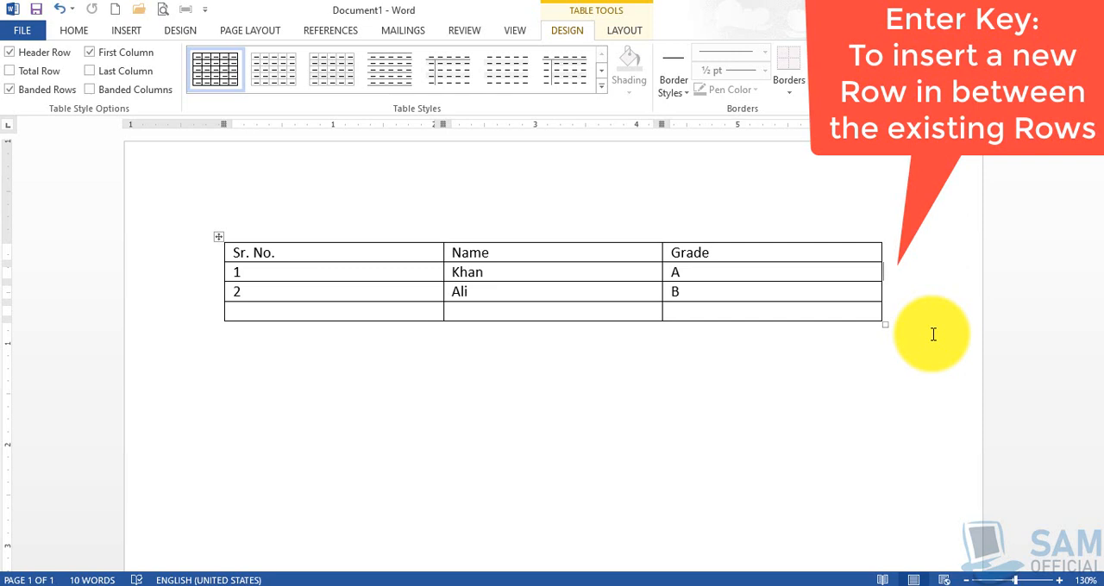
key(Return)
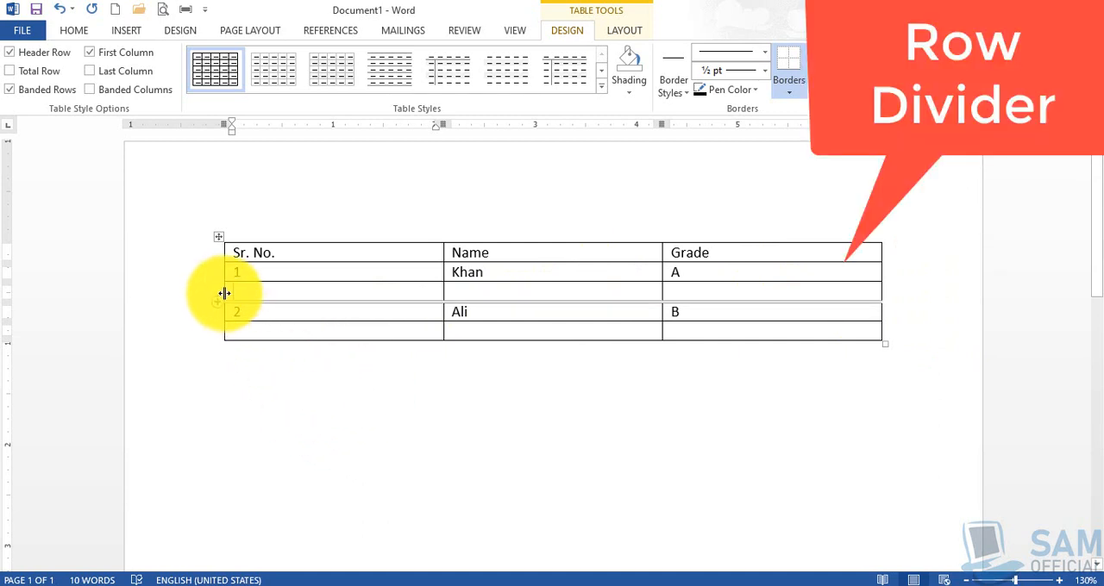
- Add four more blank rows between the serial number 1 and 2 rows using the row dividers
mouse_move(220, 285)
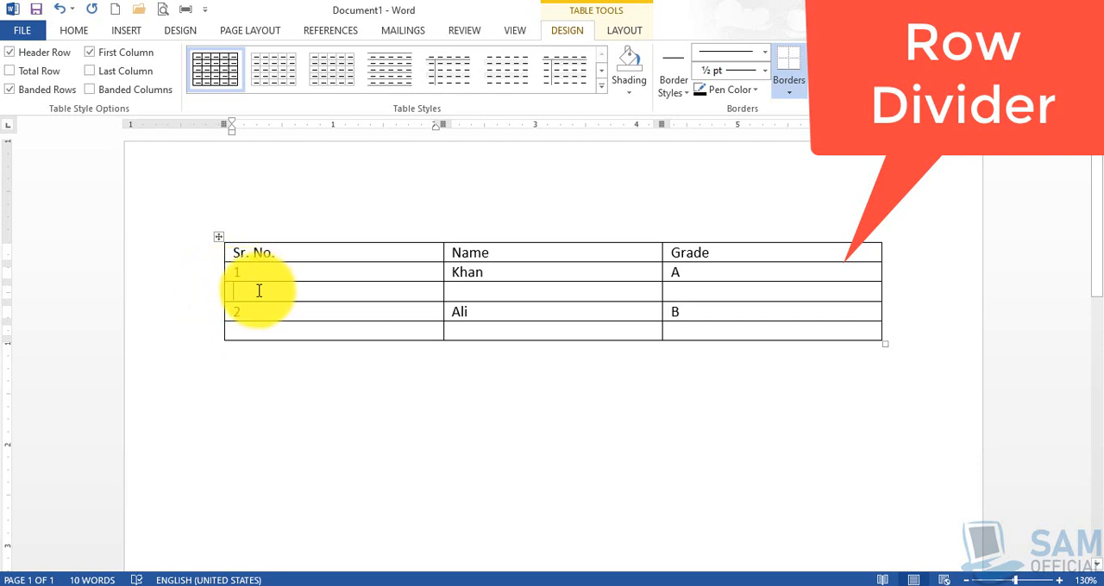
click(318, 270)
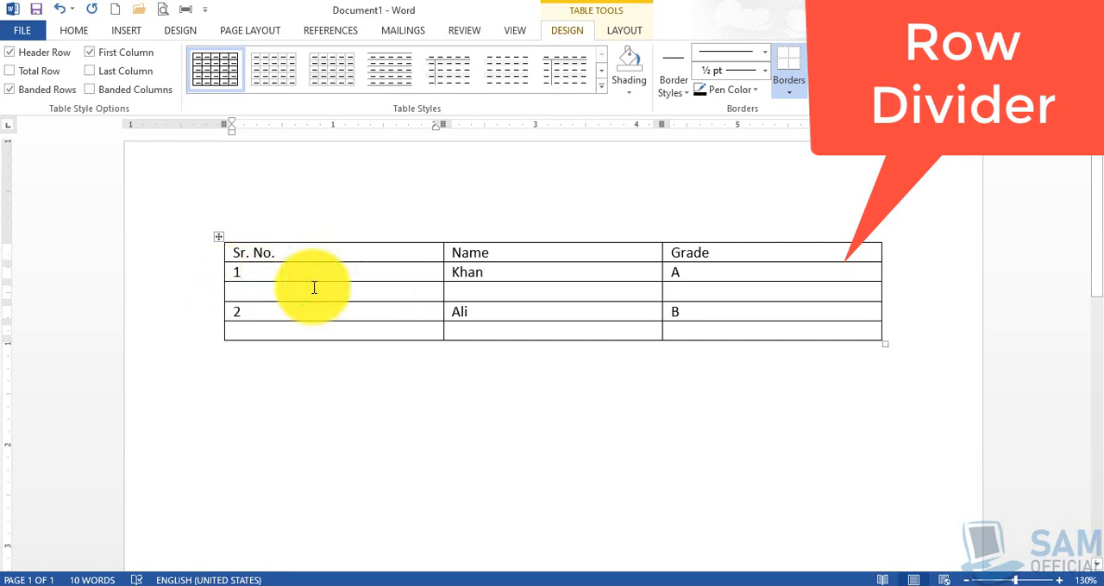
click(313, 287)
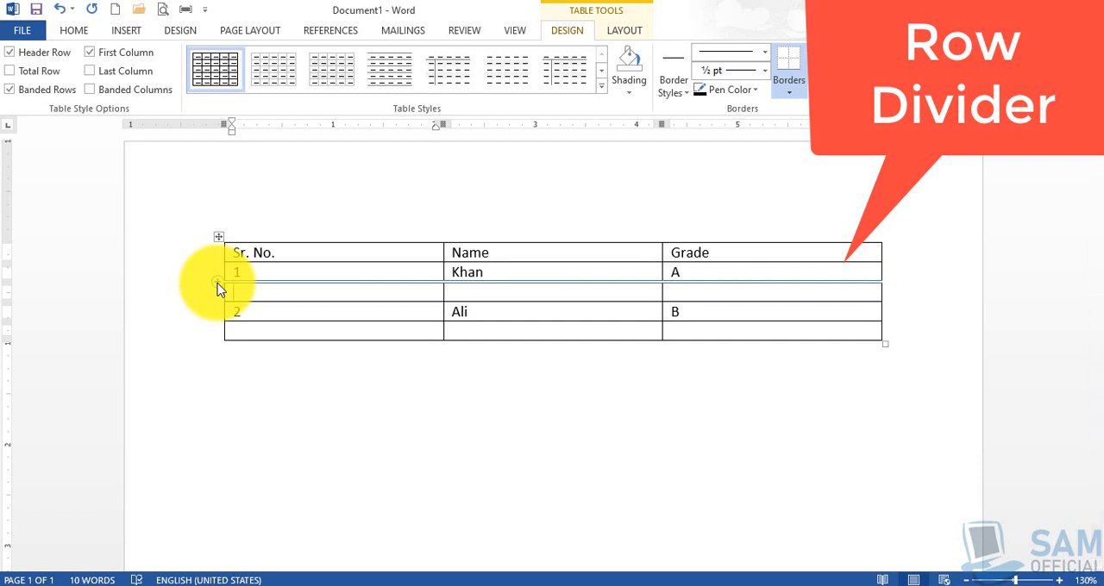
click(216, 287)
click(258, 308)
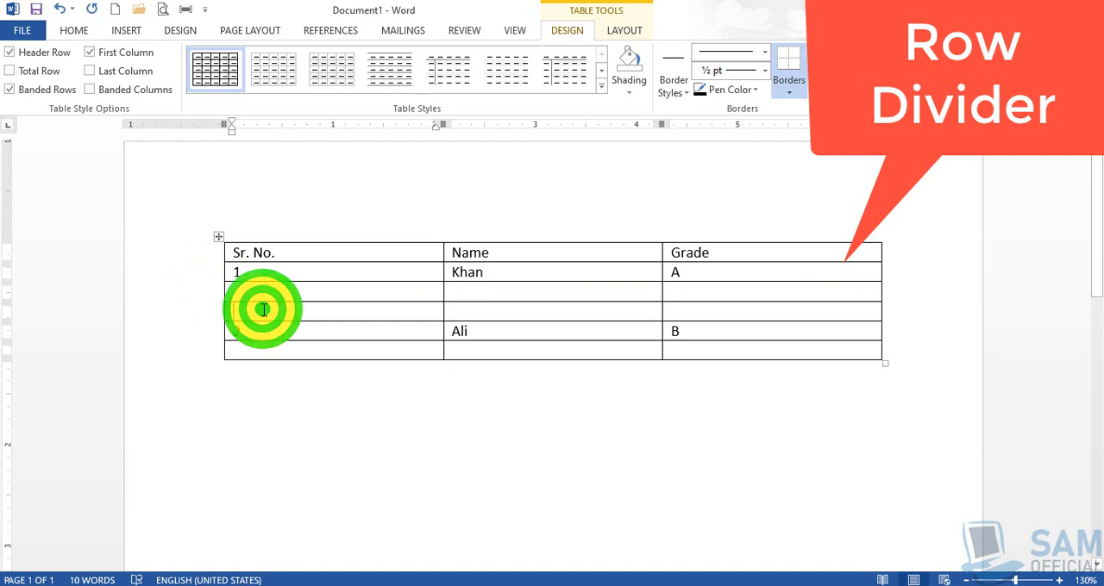
click(217, 304)
click(217, 303)
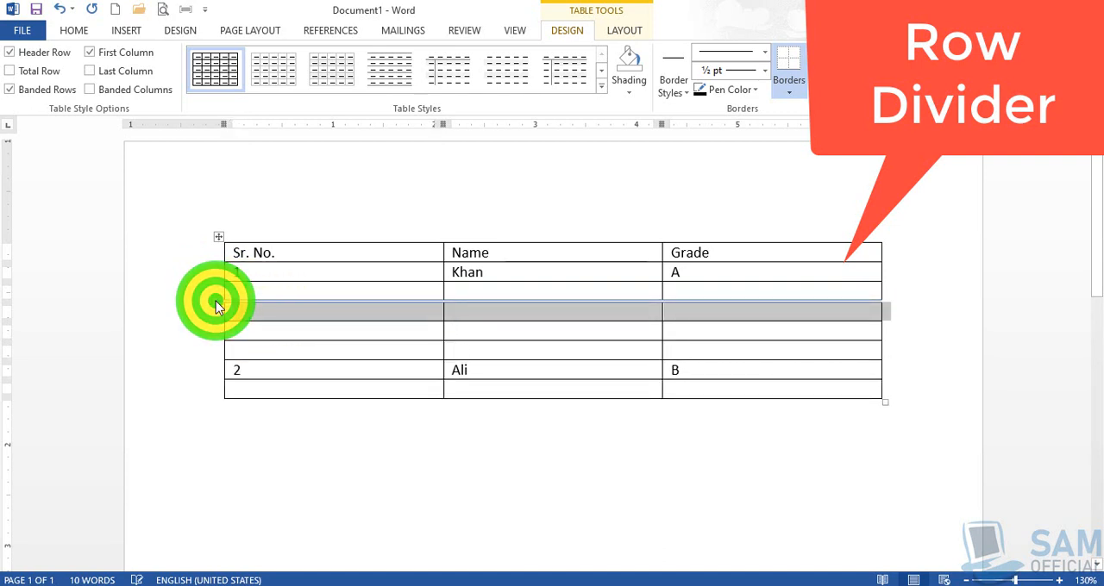
click(216, 302)
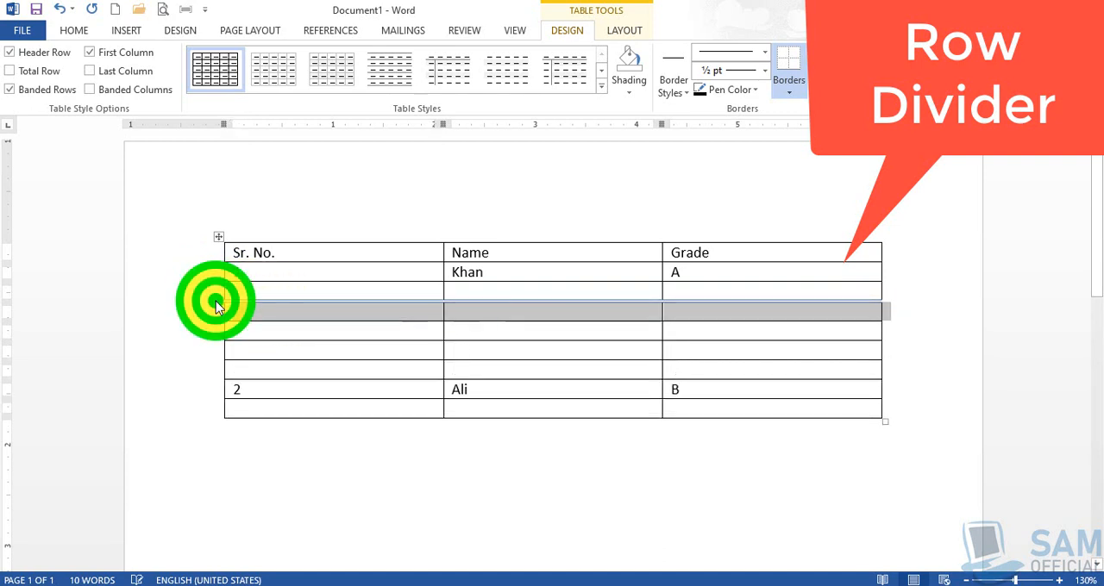
click(233, 408)
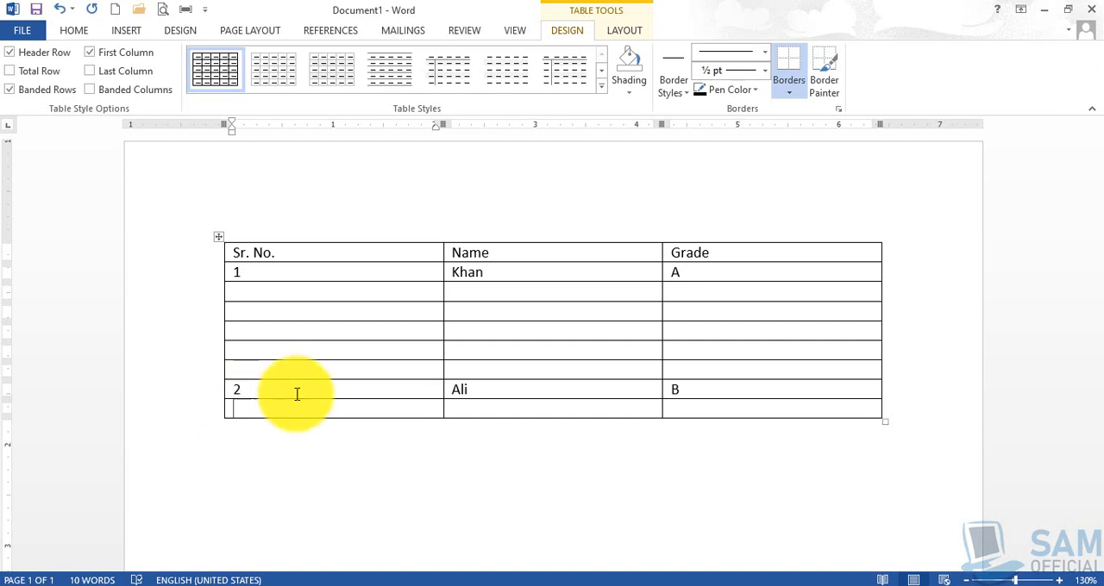
right_click(254, 311)
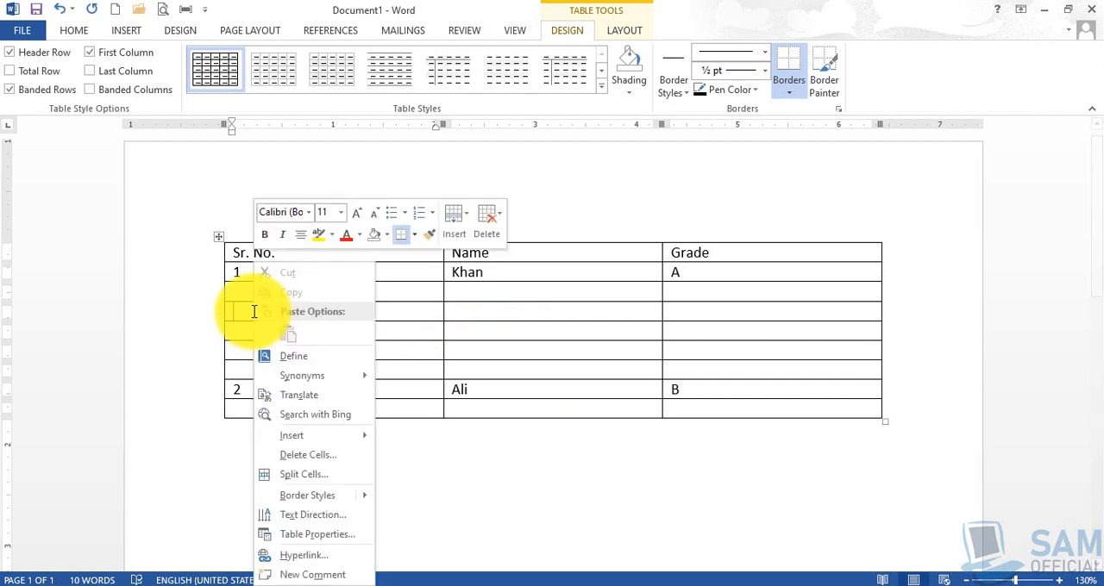
click(241, 308)
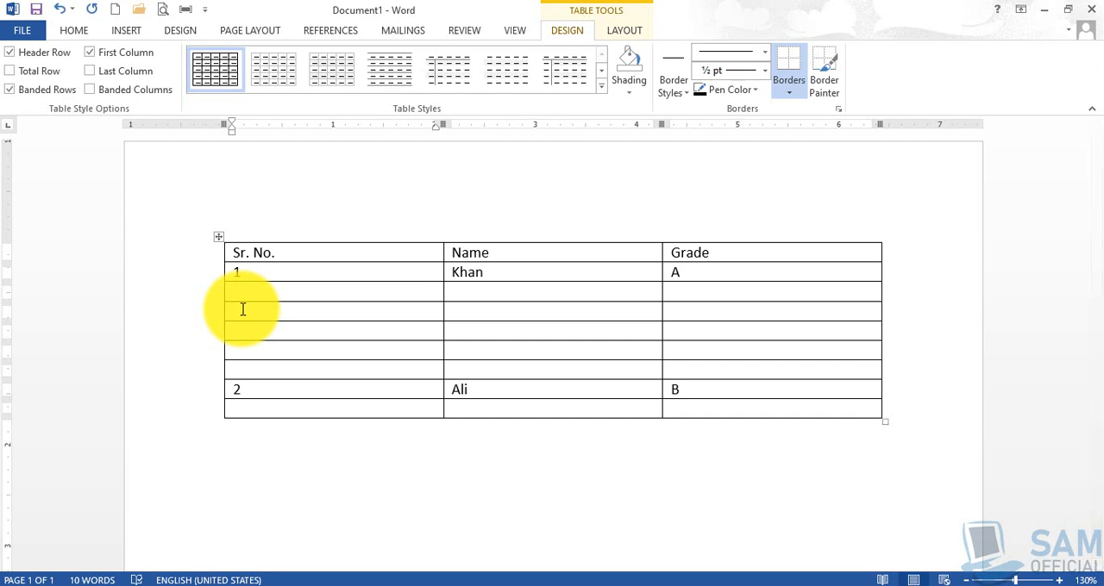
right_click(242, 311)
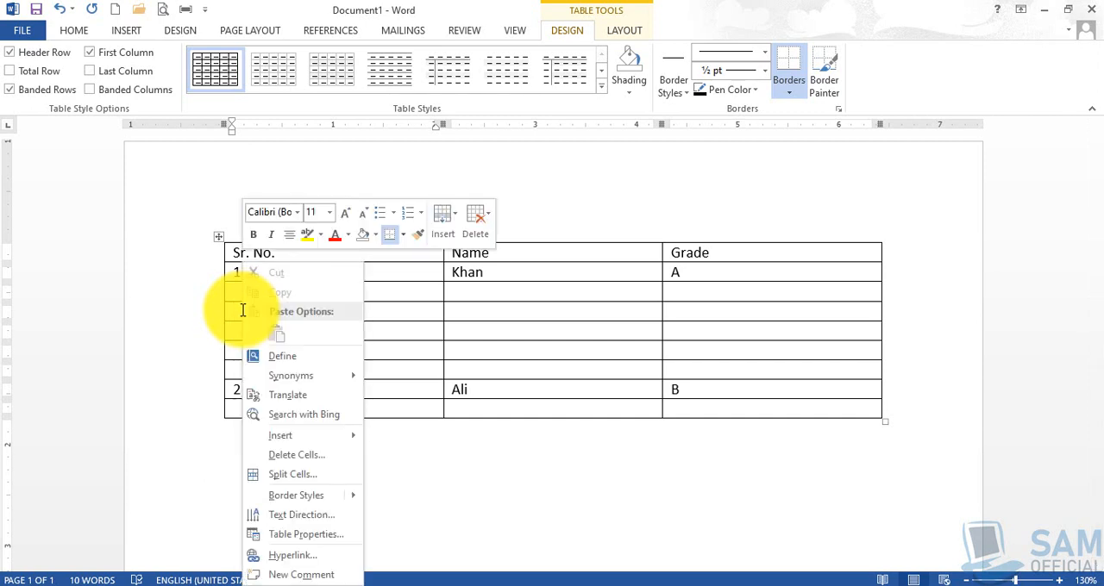
click(240, 309)
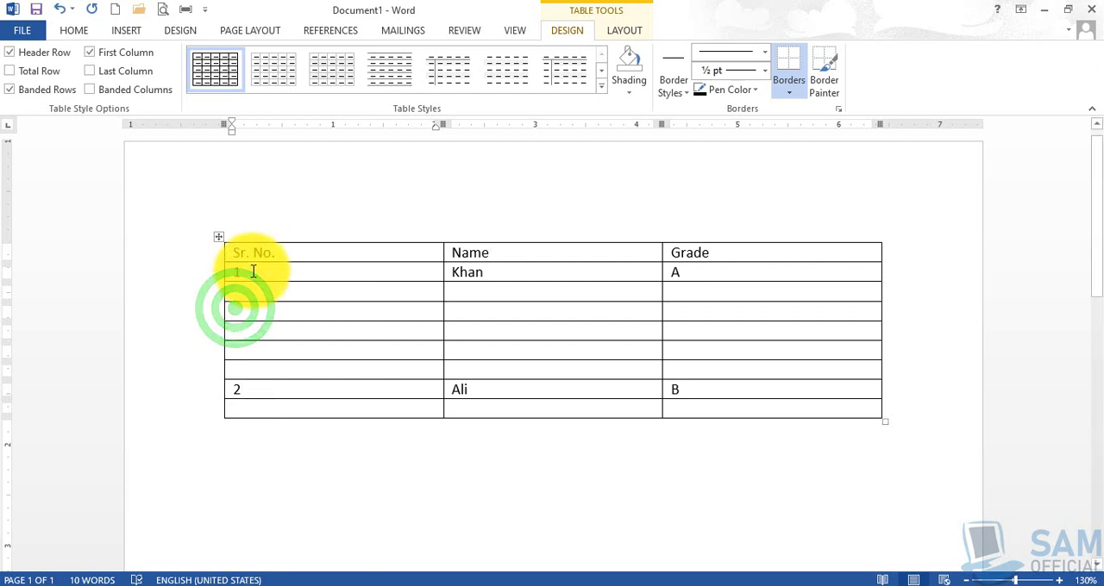
- Insert a blank row above the serial number 1 row
right_click(253, 272)
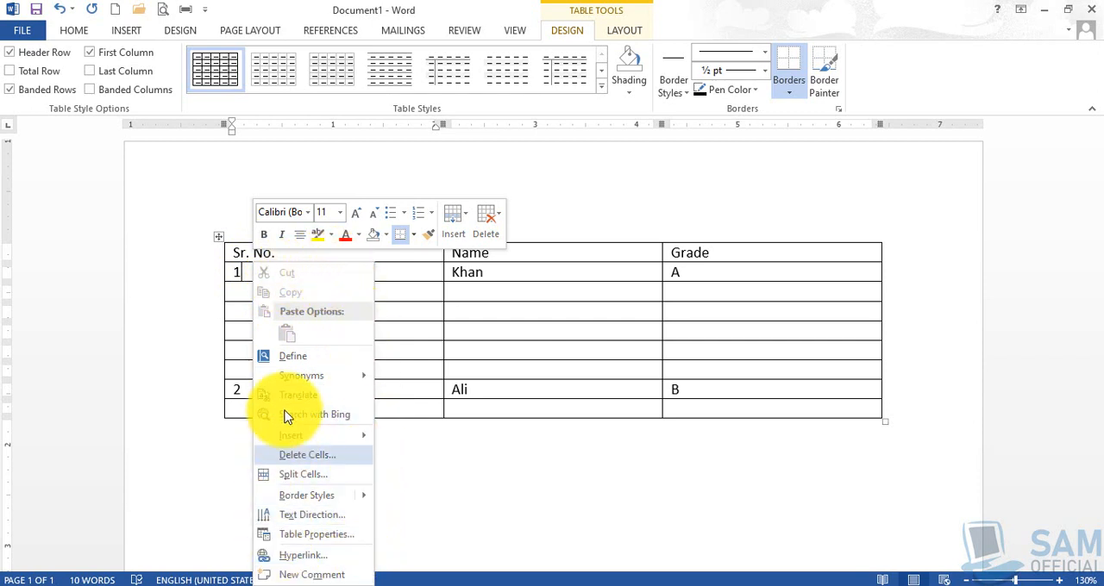
mouse_move(337, 438)
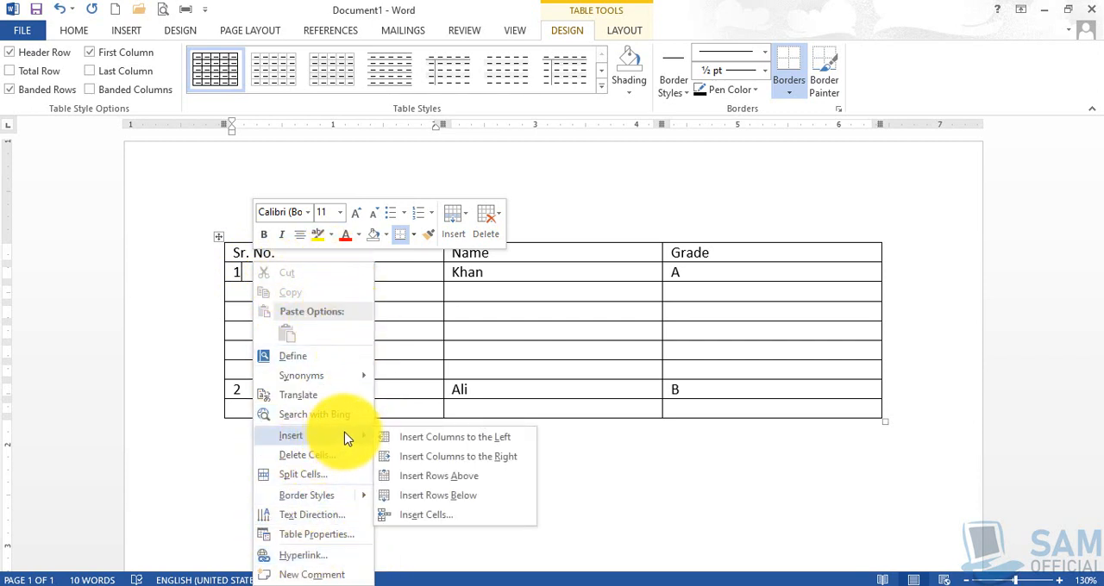
click(470, 479)
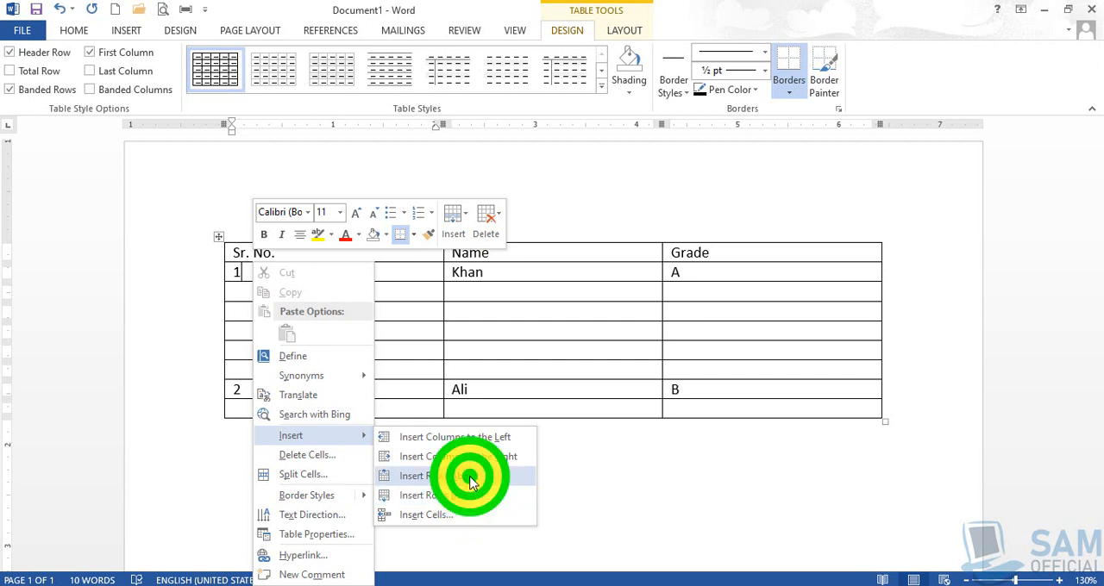
click(256, 294)
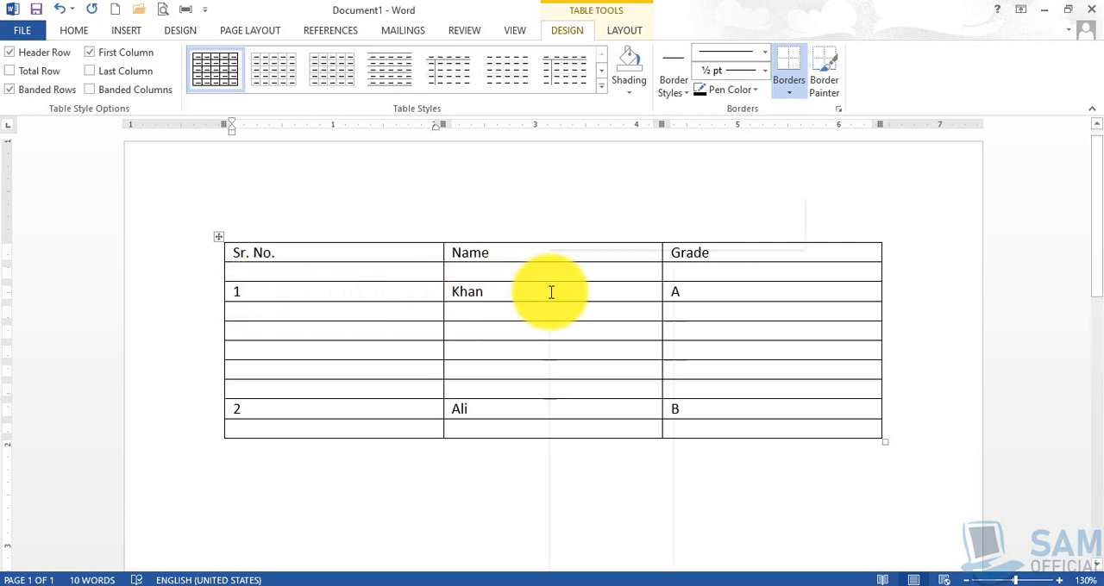
right_click(704, 292)
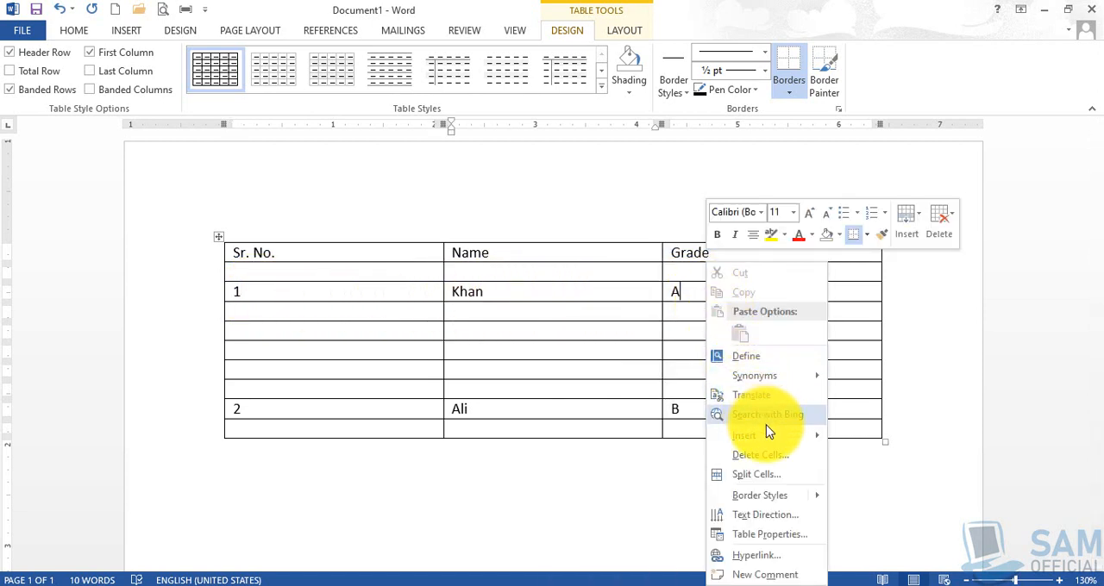
mouse_move(773, 444)
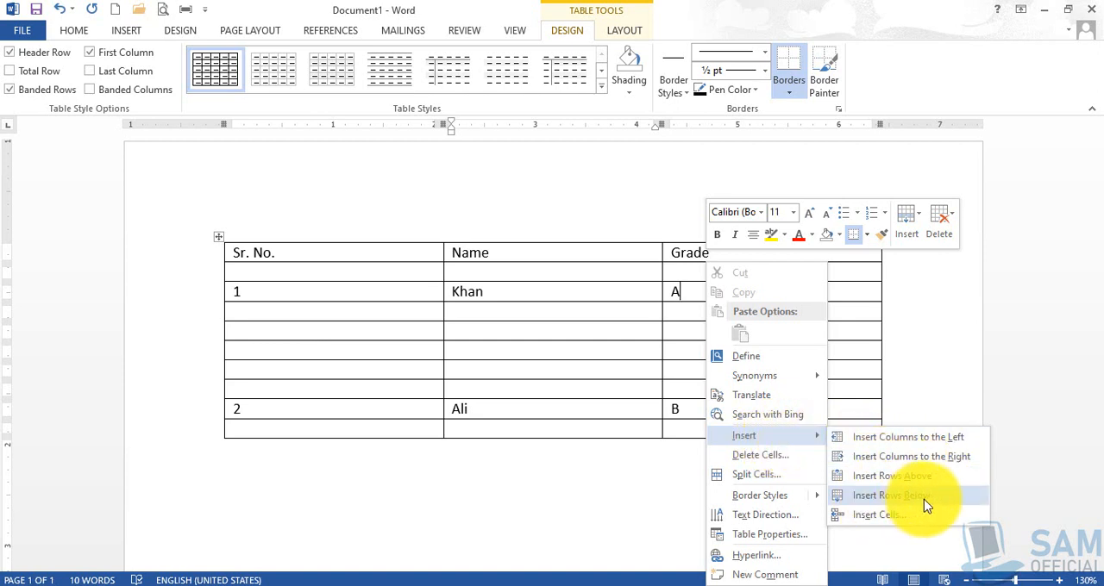
click(380, 320)
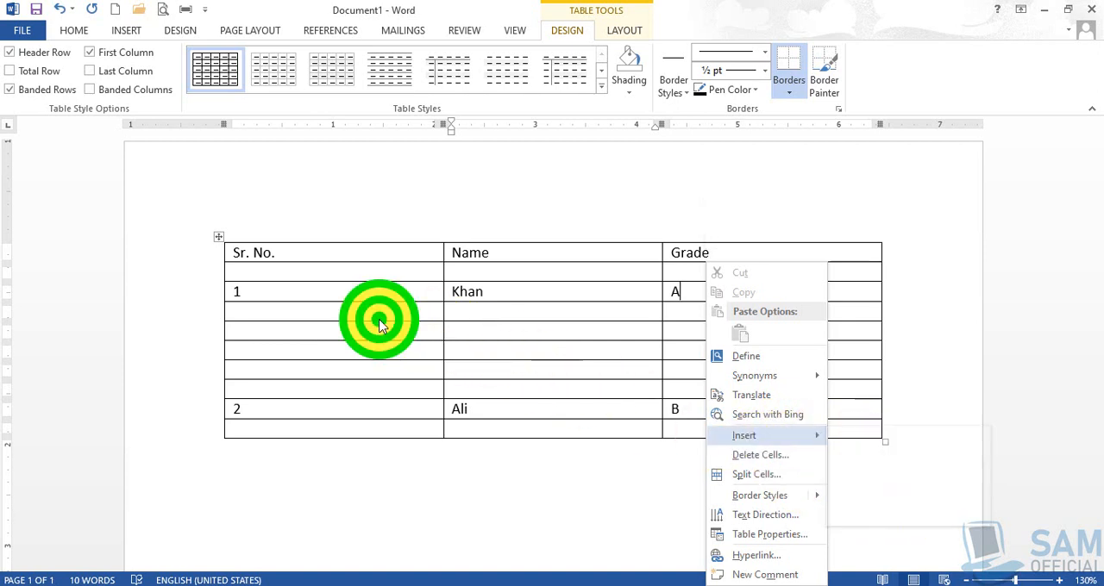
click(343, 334)
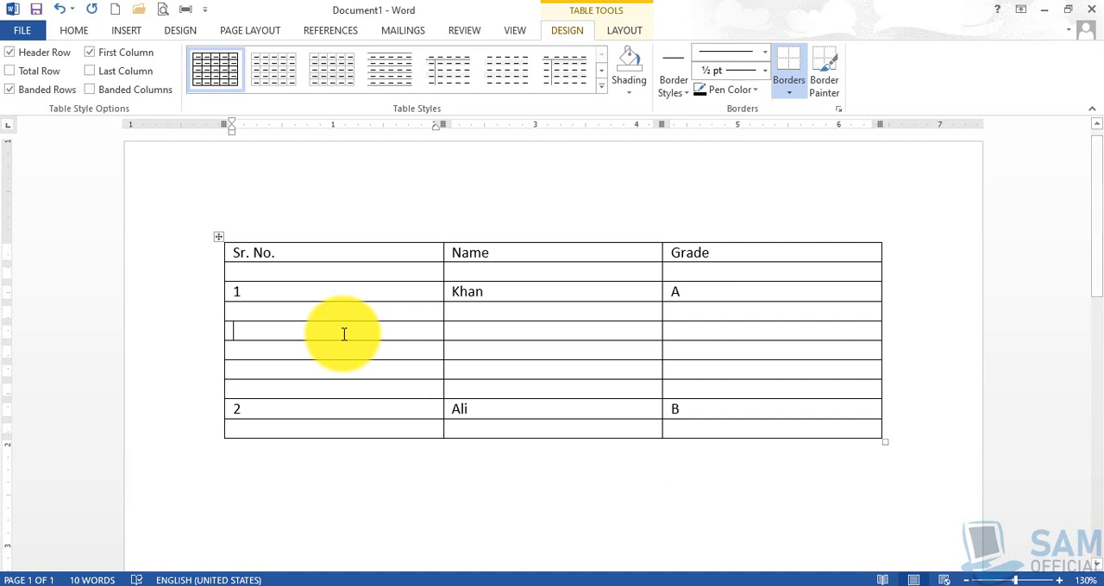
- Insert a blank column between the Name and Grade columns using the column divider
click(574, 254)
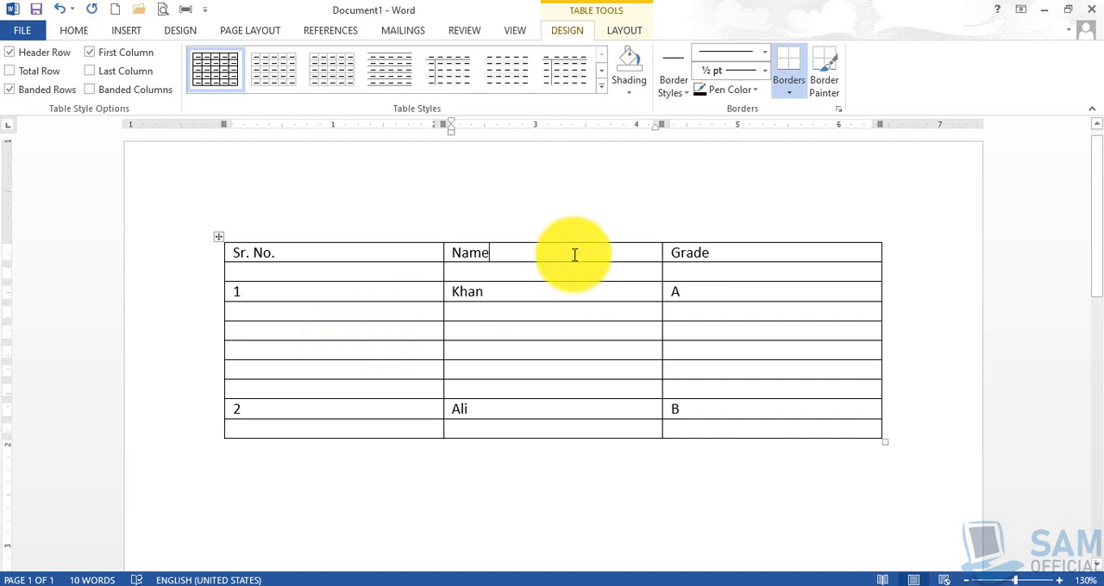
click(712, 253)
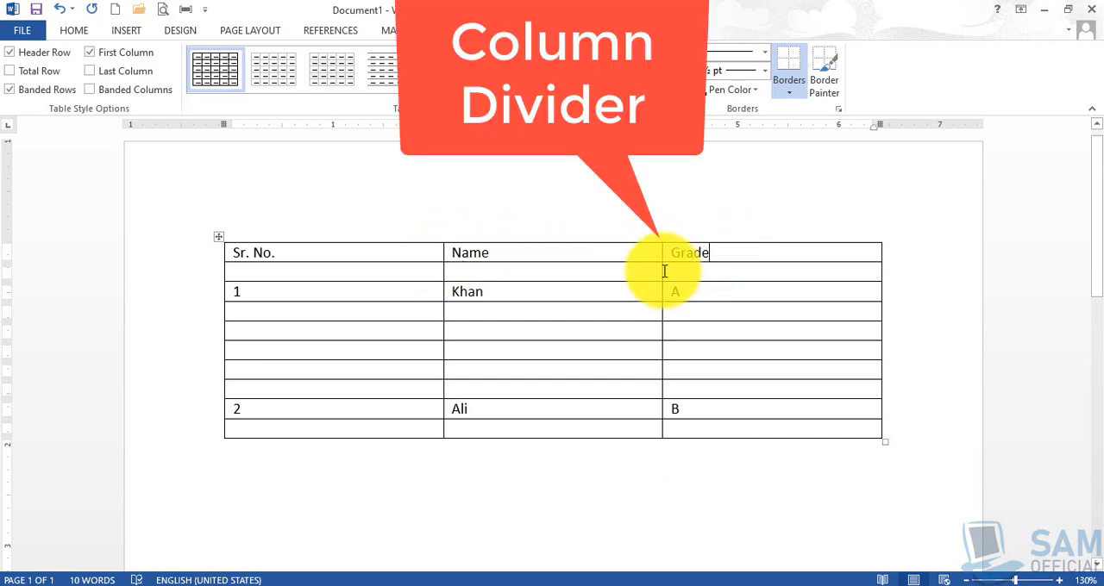
click(655, 278)
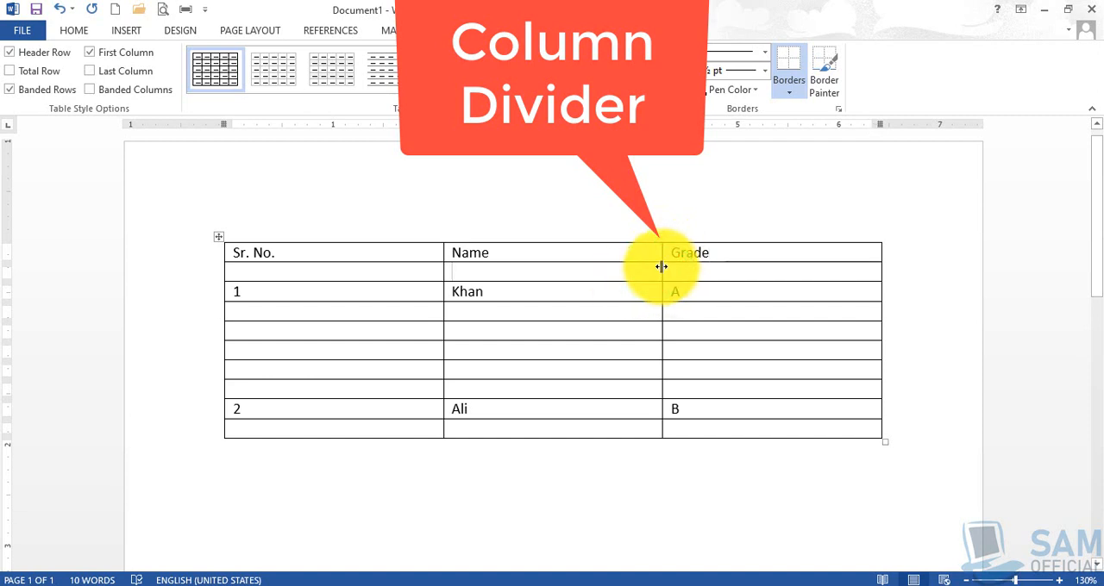
mouse_move(662, 238)
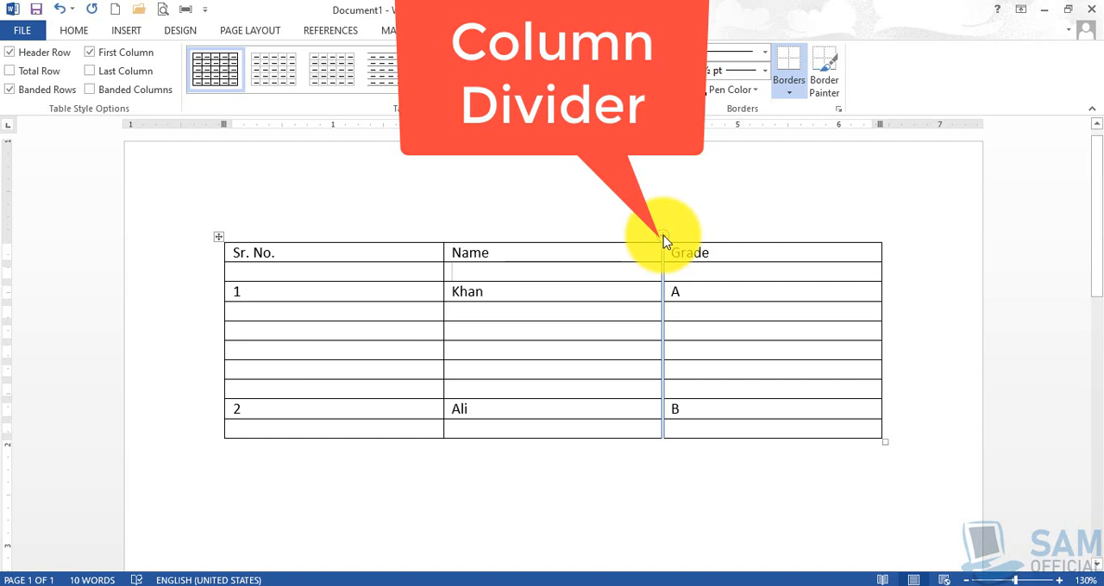
click(664, 235)
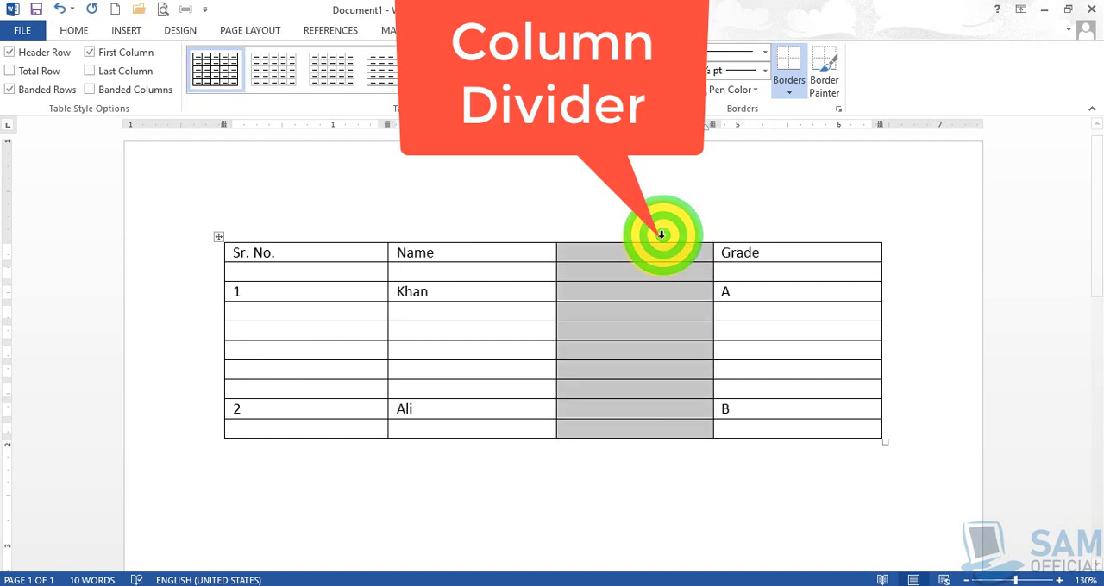
click(658, 250)
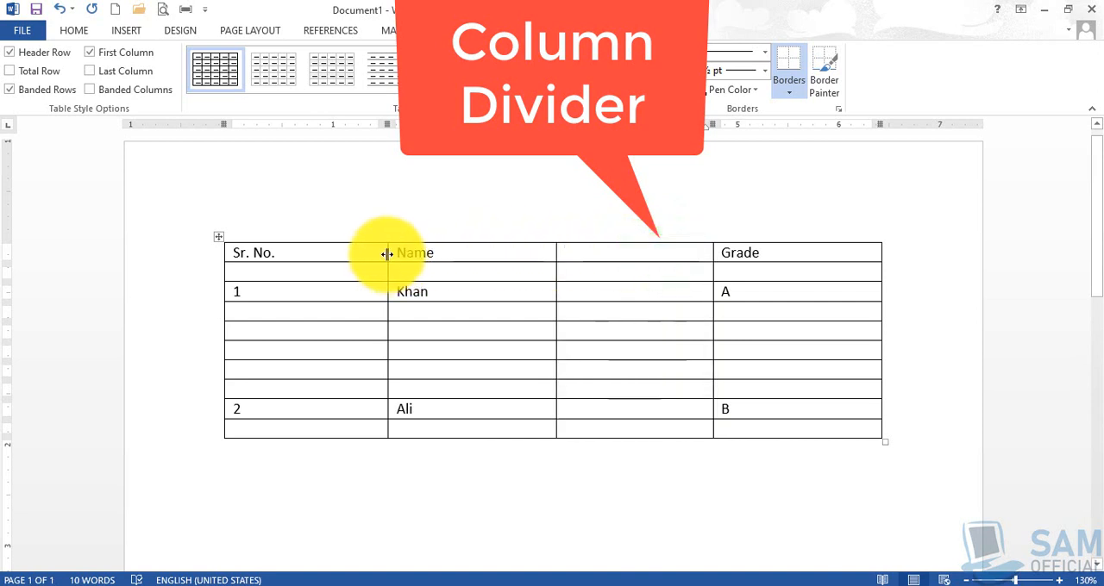
- Insert a blank column between the Sr. No. and Name columns using the column divider
mouse_move(384, 242)
mouse_move(388, 241)
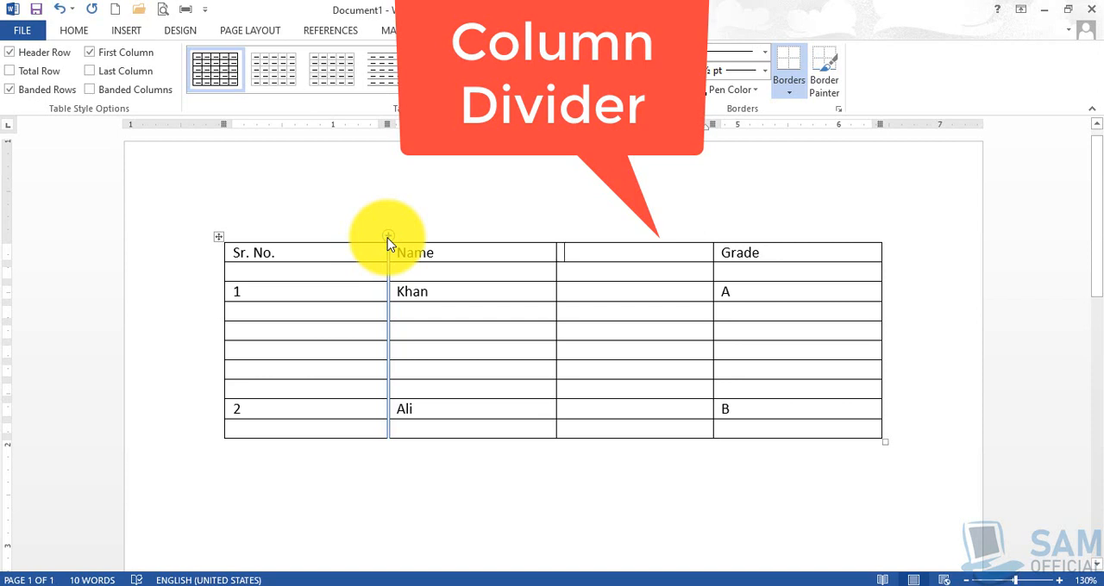
click(387, 239)
click(413, 290)
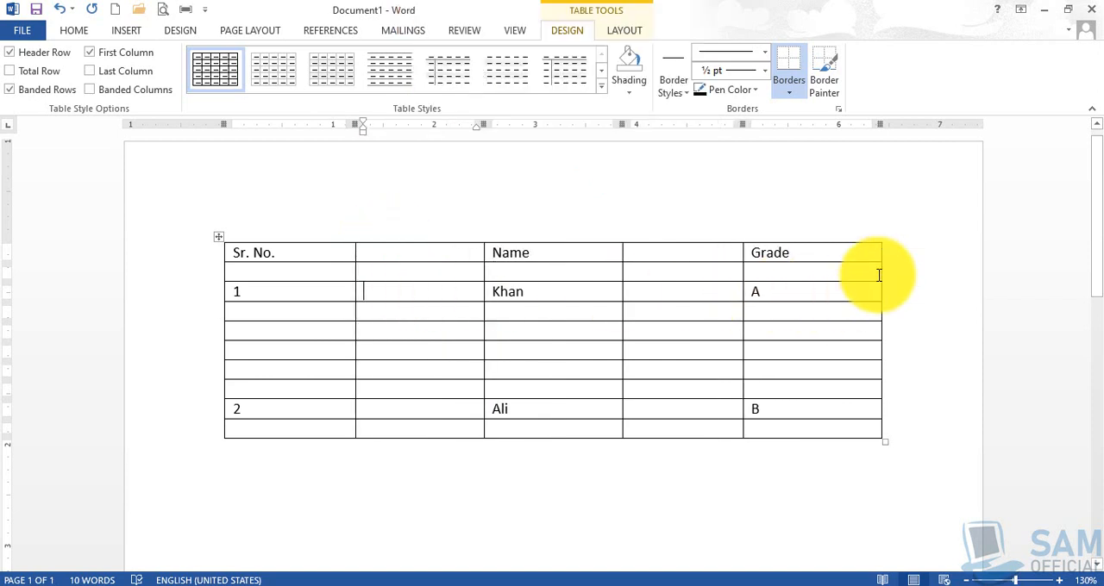
right_click(831, 251)
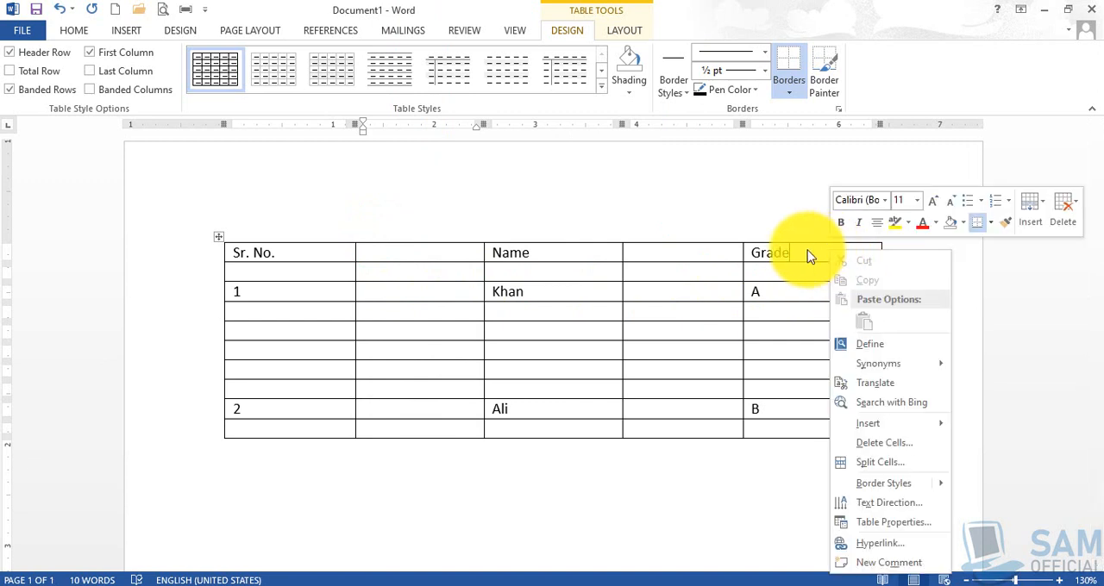
drag(757, 250, 840, 434)
click(797, 353)
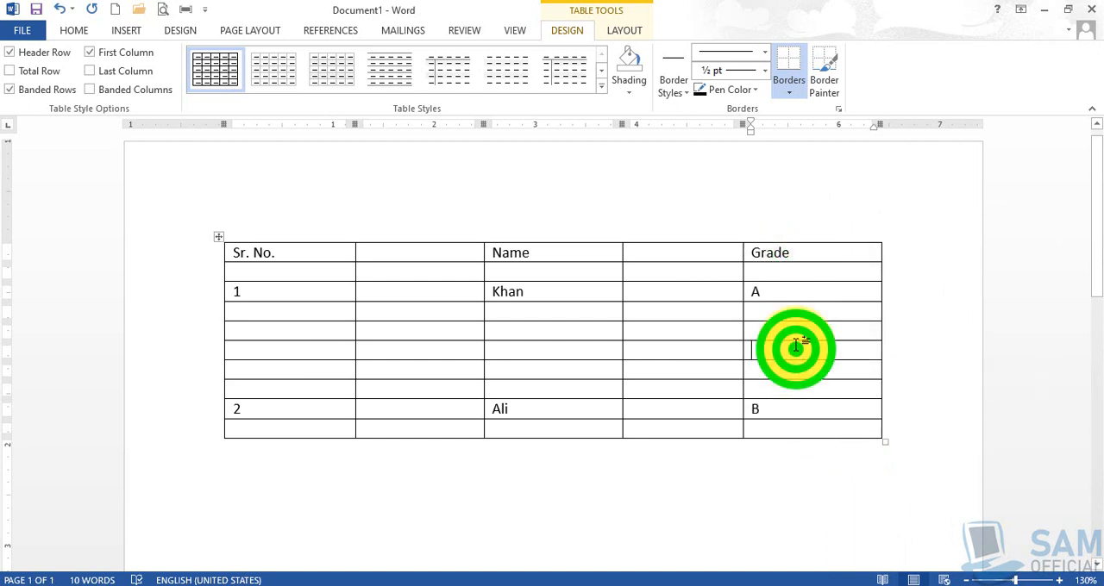
- Insert a blank column to the right of the Grade column
right_click(786, 293)
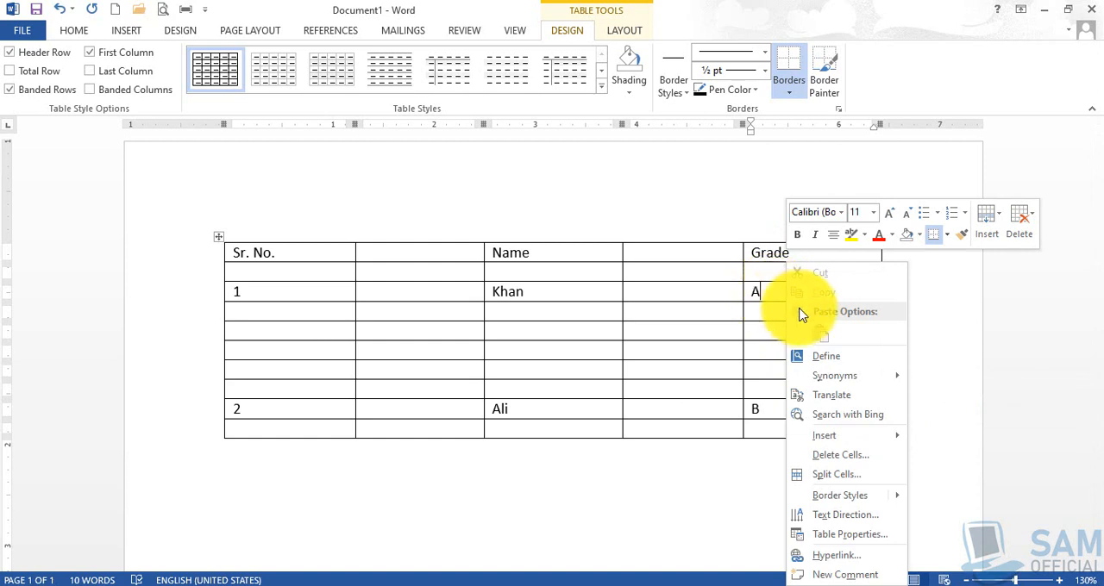
mouse_move(878, 446)
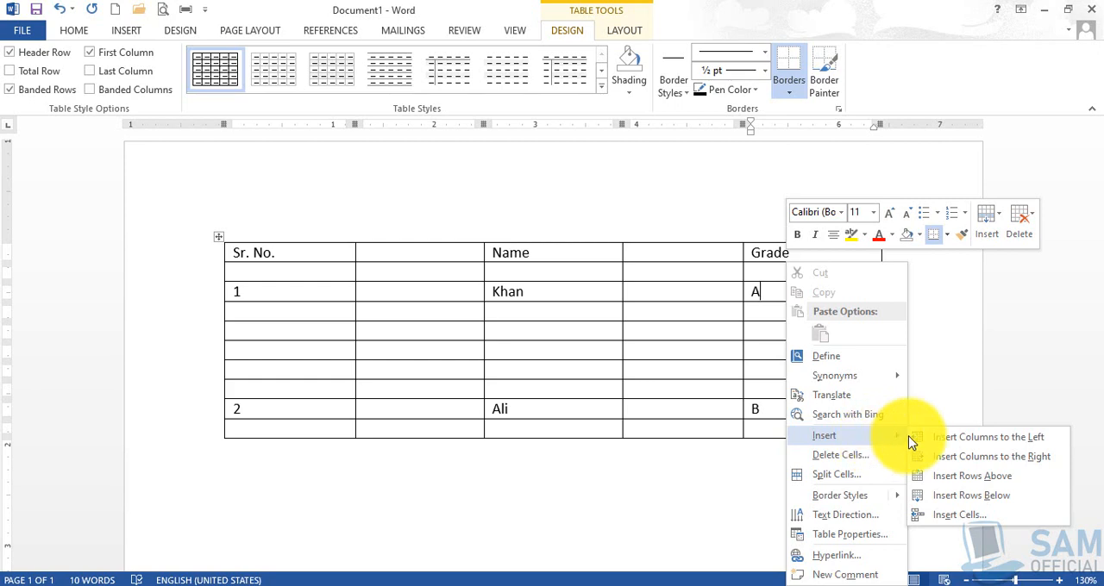
click(983, 464)
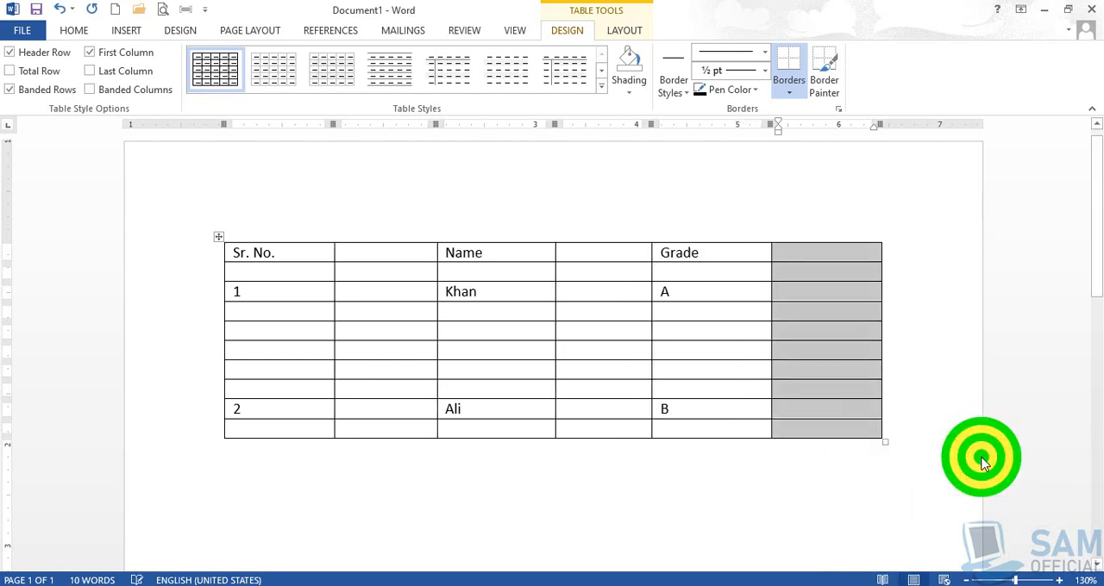
click(824, 254)
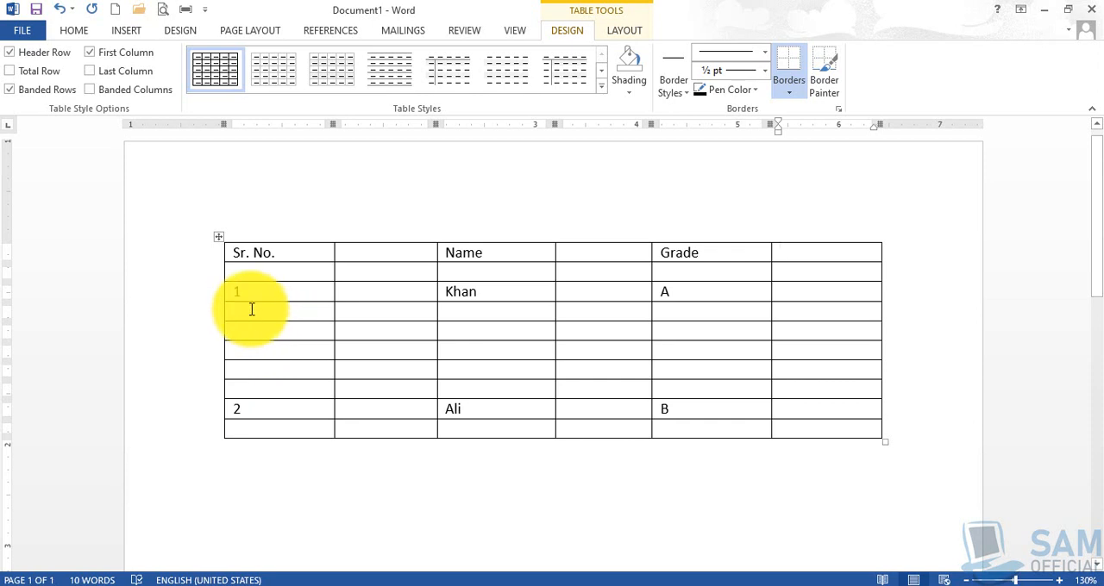
- Delete the entire blank row between the header row and the serial number 1 row
right_click(250, 264)
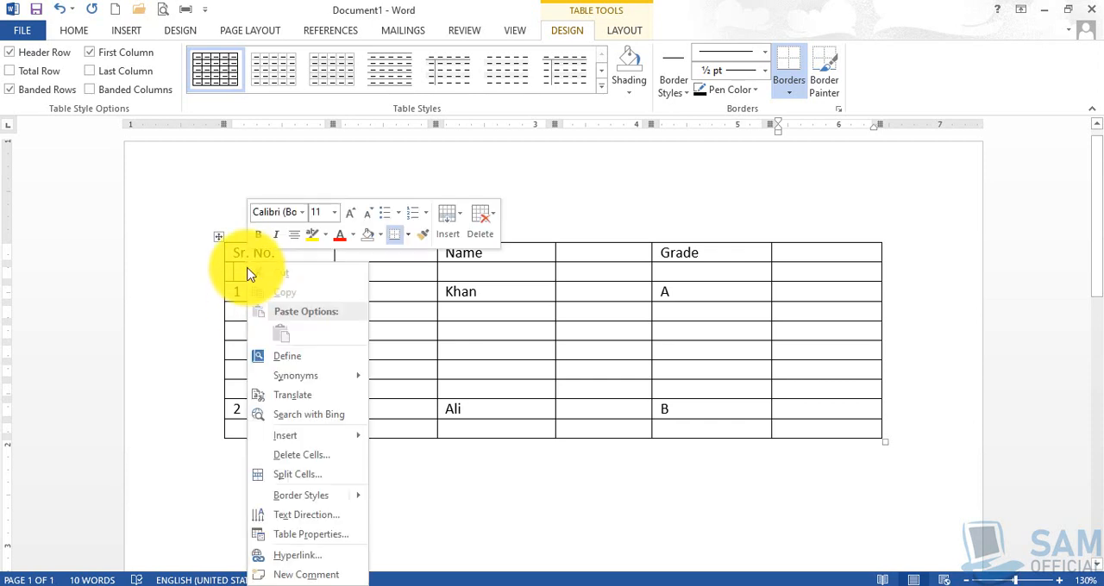
click(520, 271)
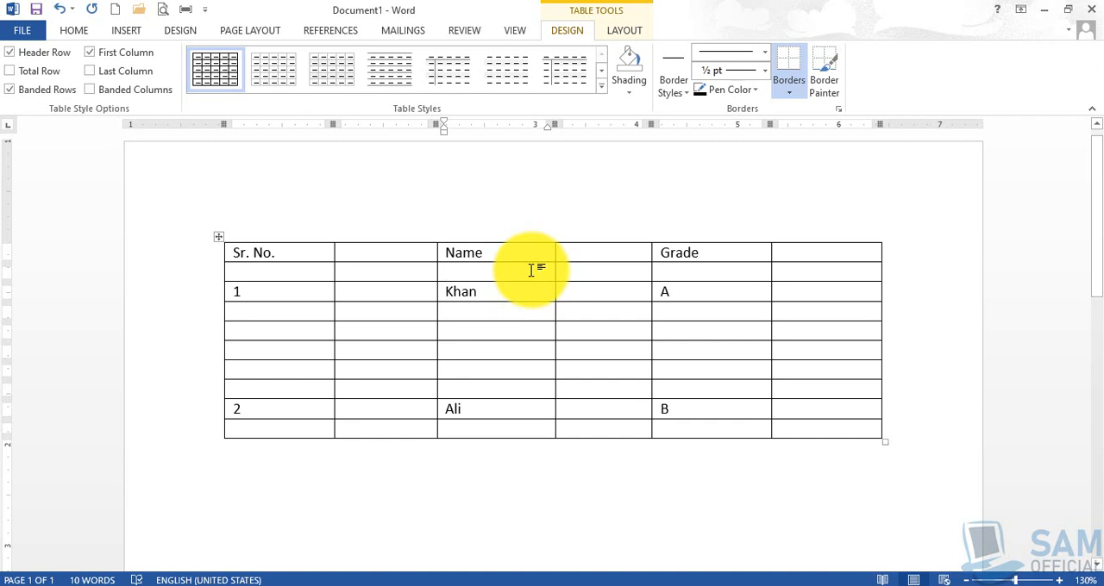
right_click(531, 270)
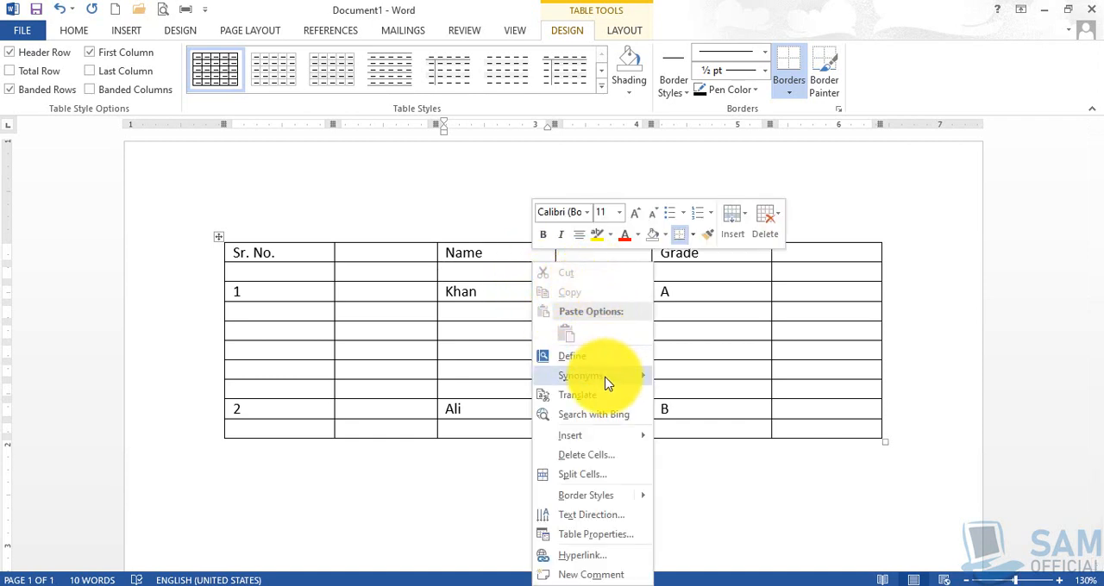
click(606, 457)
click(435, 263)
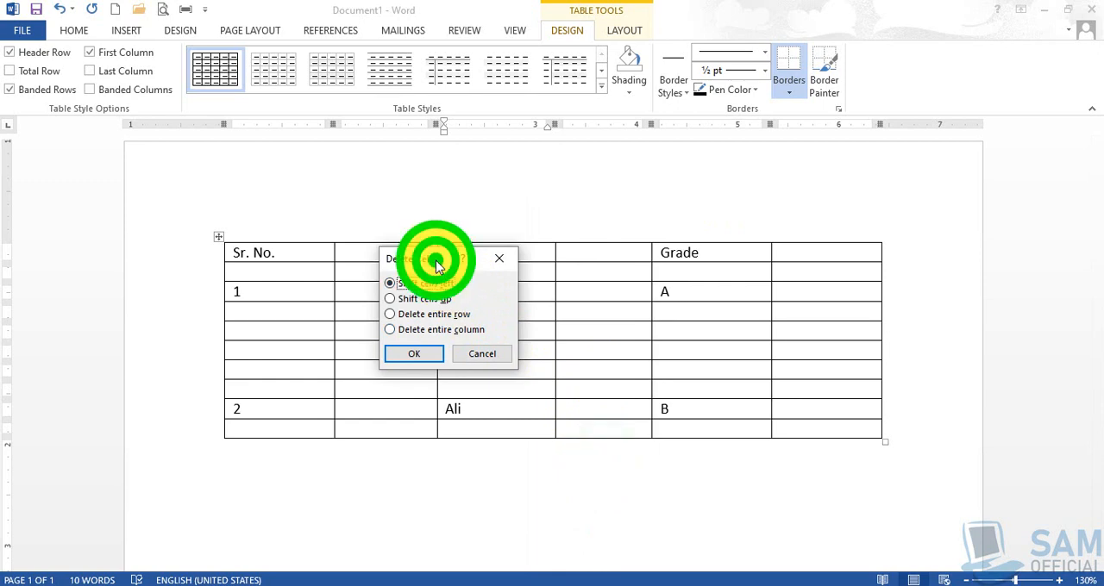
drag(436, 263, 536, 124)
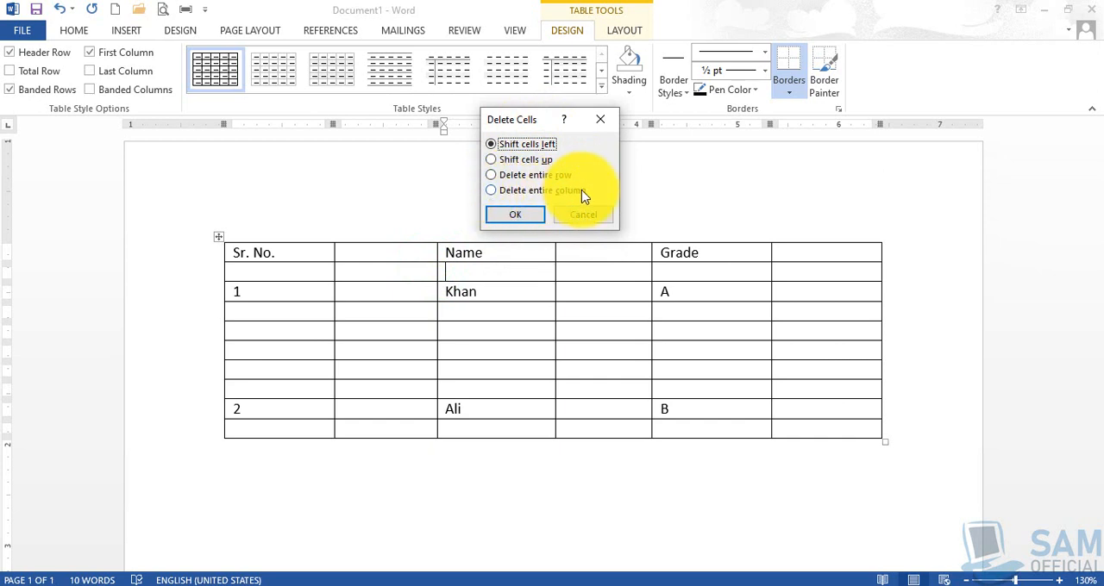
click(528, 176)
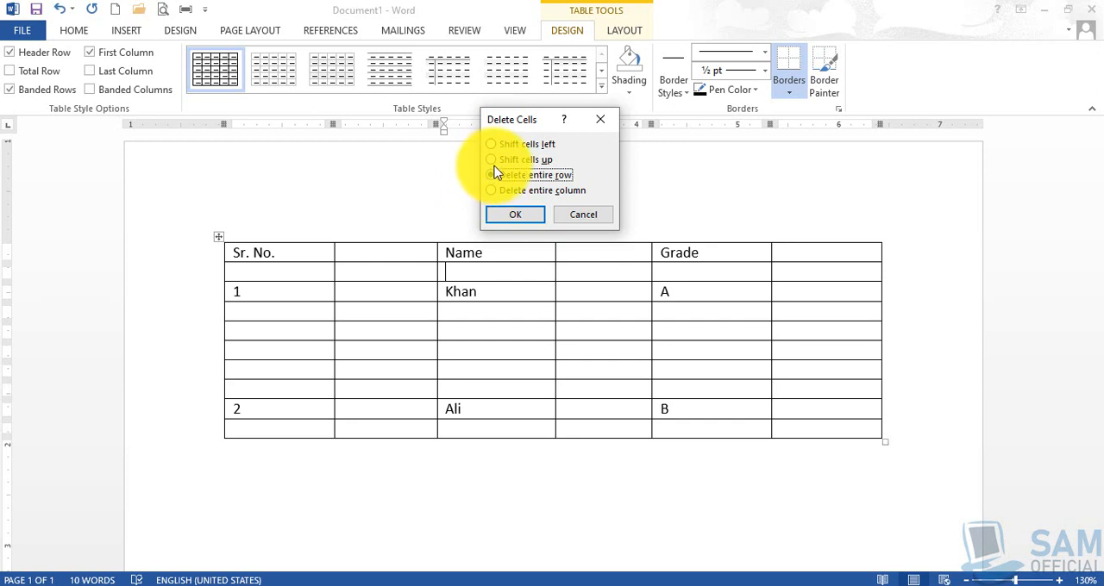
click(512, 216)
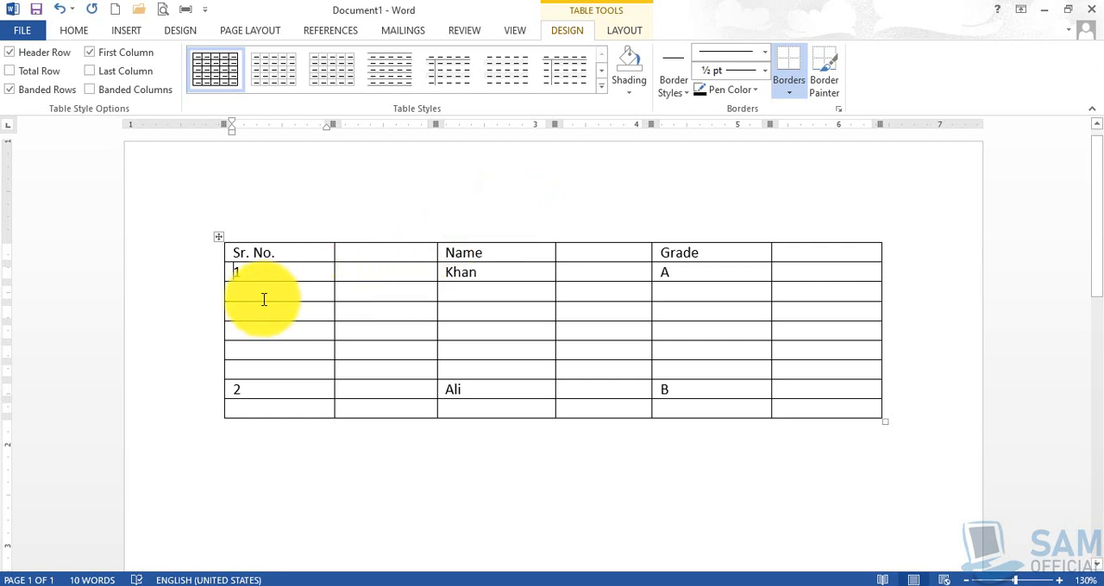
drag(247, 290, 310, 351)
click(302, 367)
drag(239, 291, 831, 372)
drag(239, 291, 854, 370)
- Delete the five entire blank rows between the serial number 1 and 2 rows together
click(247, 290)
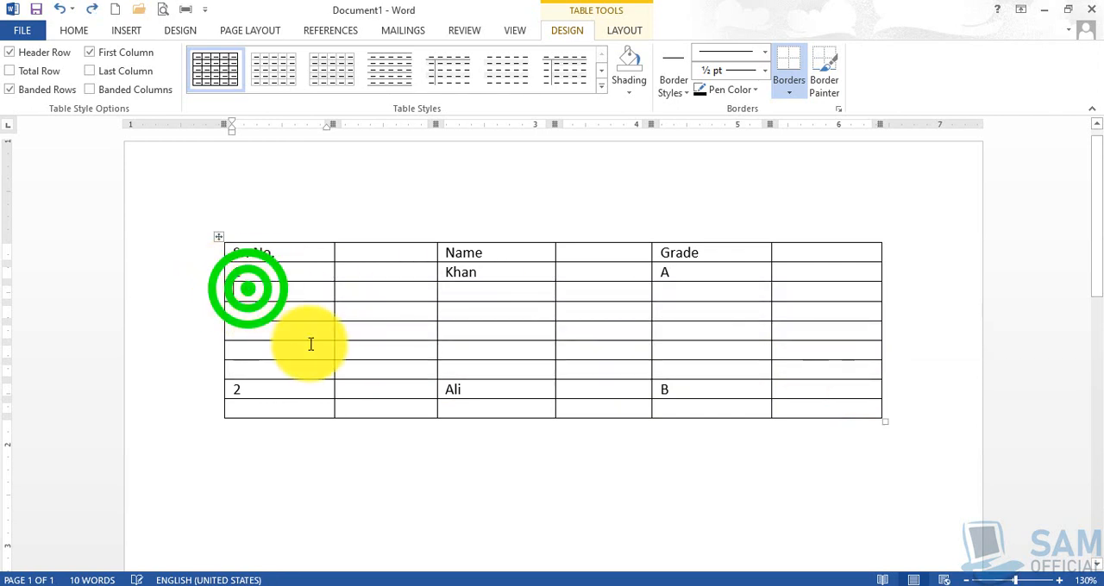
key(shift+Right)
key(shift+Right)
key(shift+Right)
key(shift+Right)
key(shift+Right)
key(shift+Right)
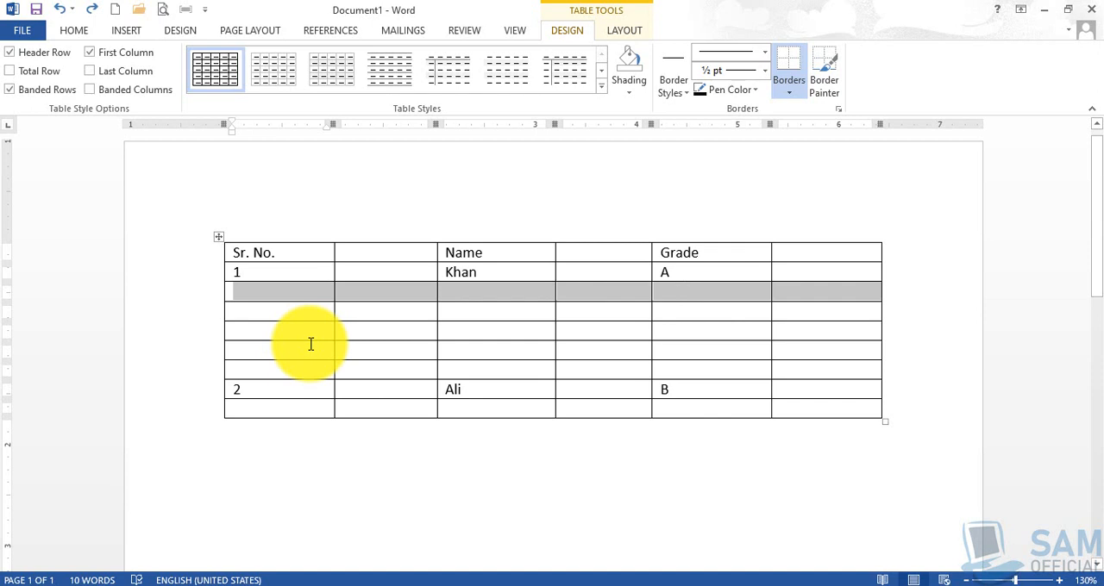
key(shift+Down)
key(shift+Down)
key(shift+Down)
key(shift+Down)
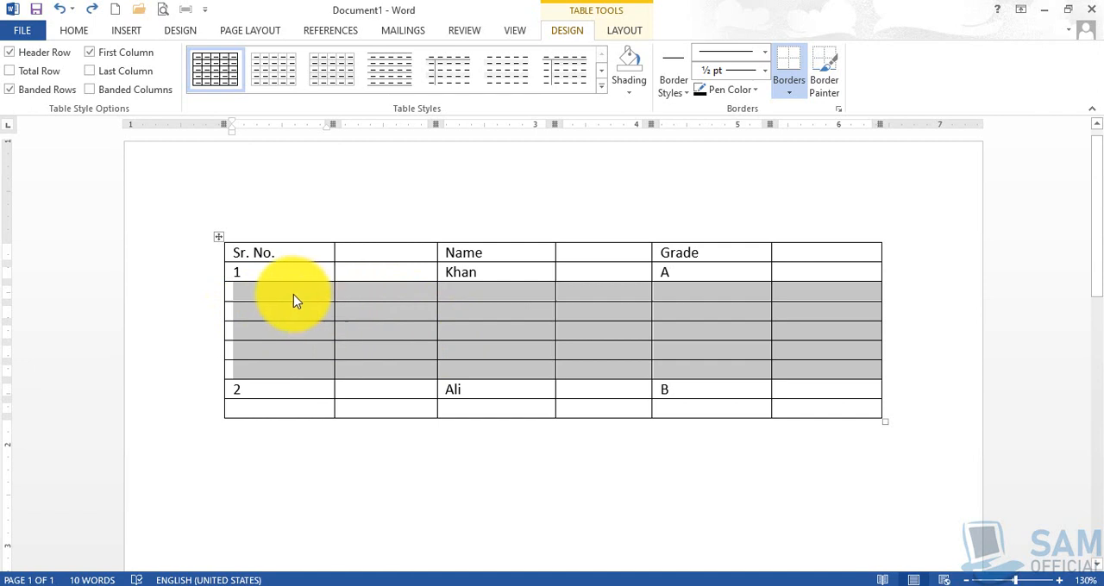
right_click(511, 320)
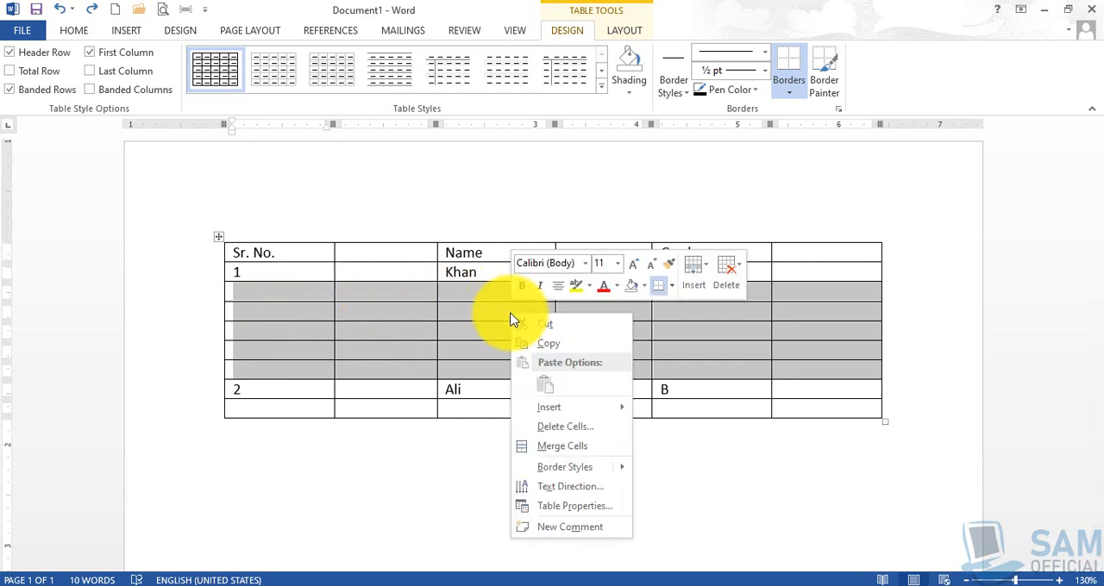
click(581, 429)
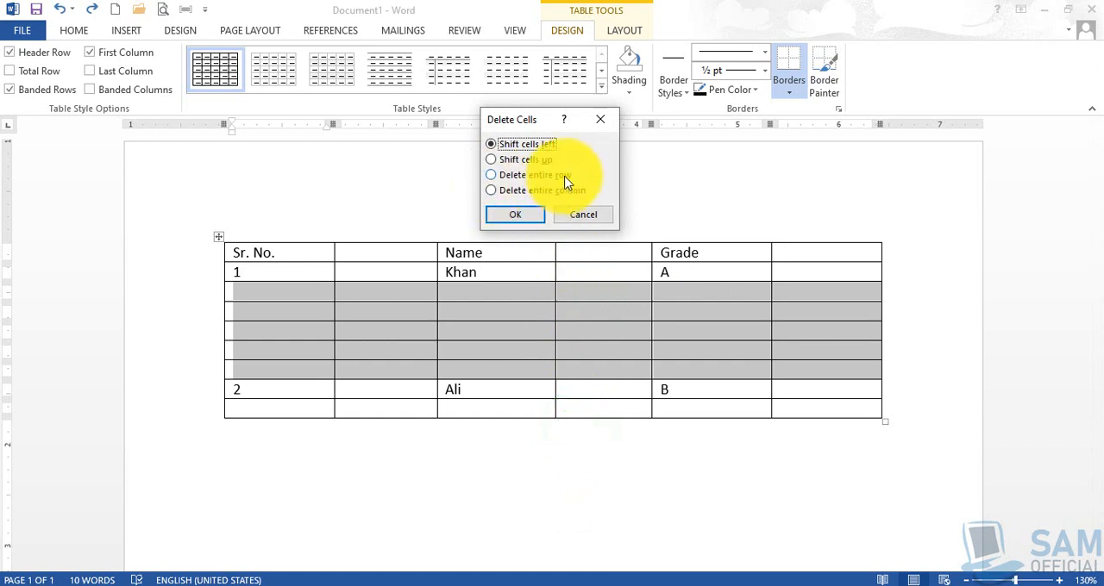
click(516, 176)
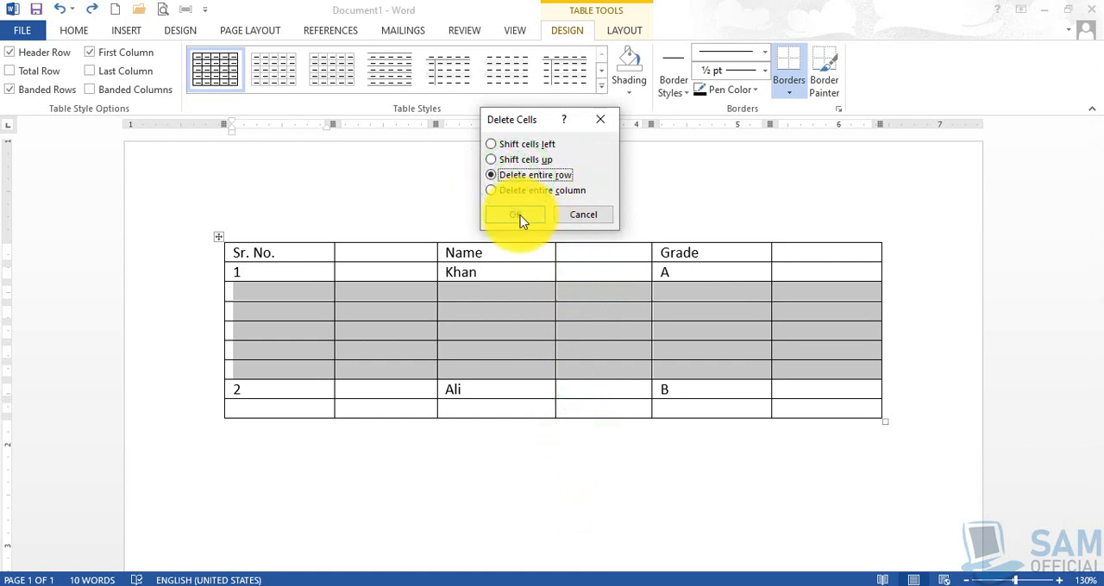
click(520, 217)
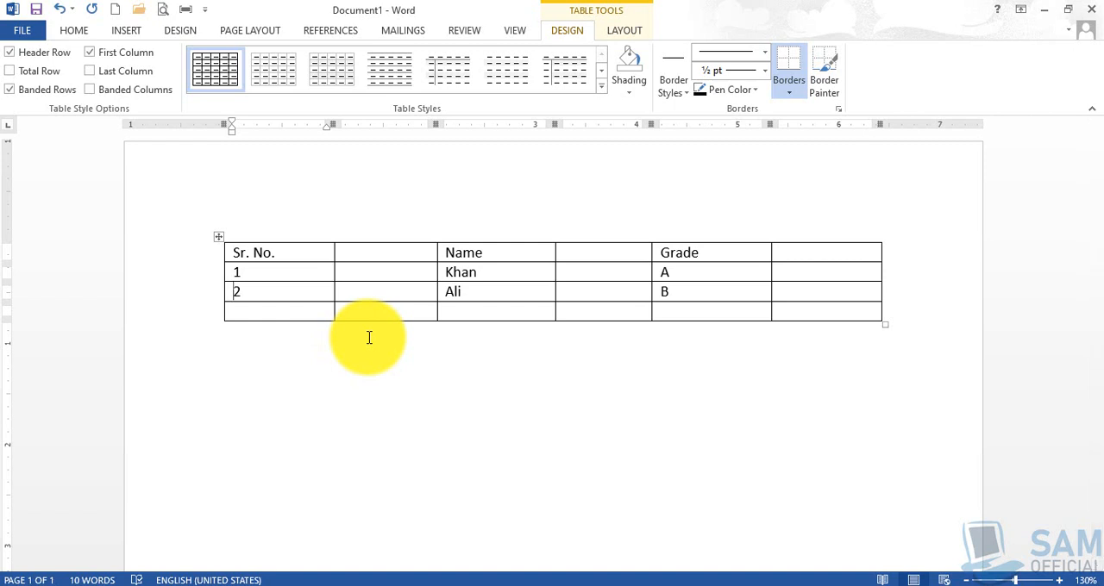
- Delete the entire blank row below the serial number 2 row
drag(283, 310, 815, 301)
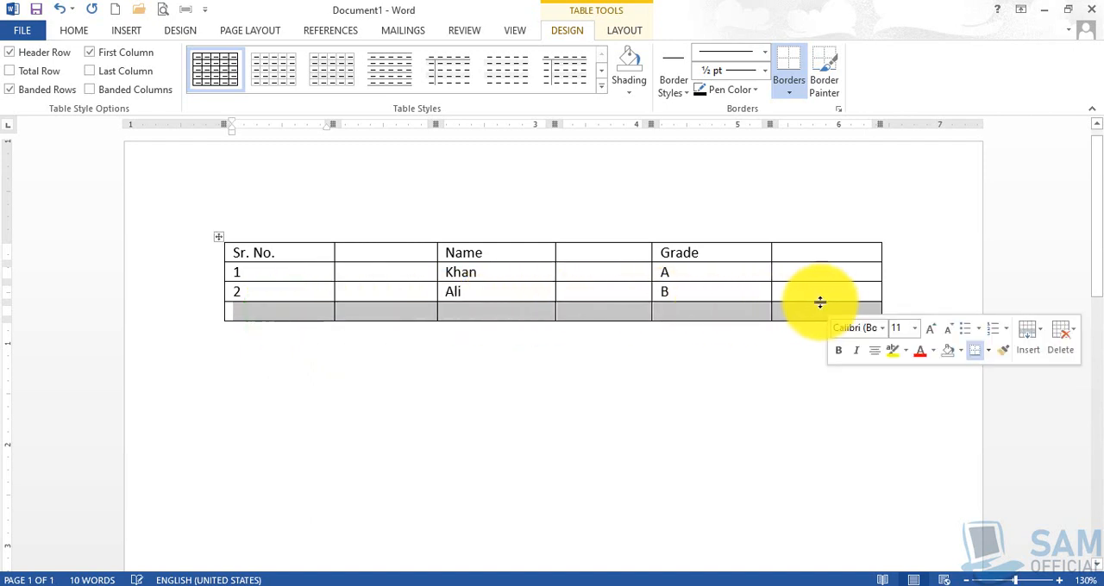
right_click(747, 317)
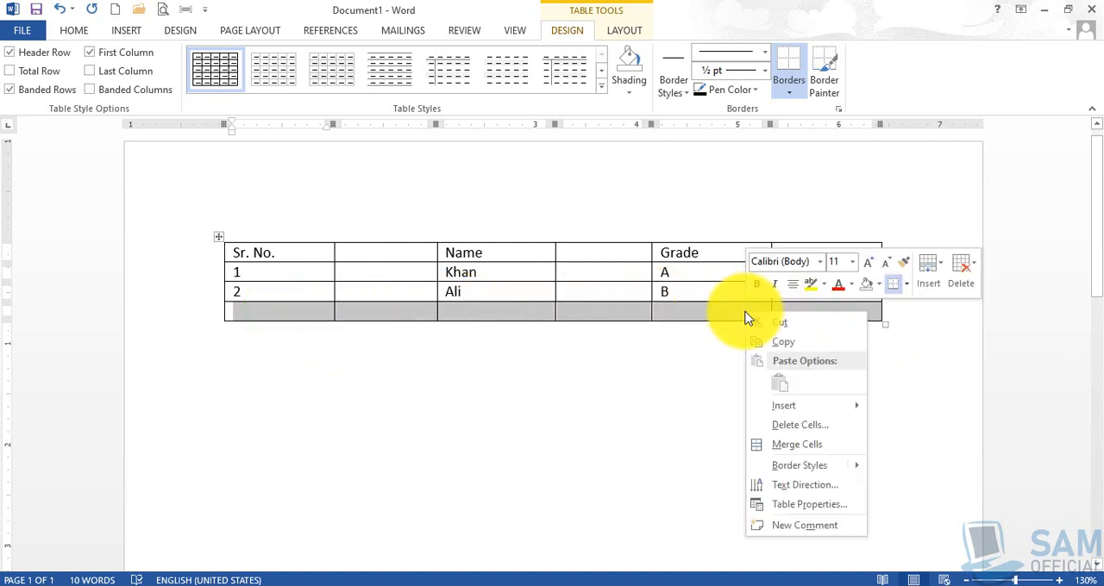
click(799, 429)
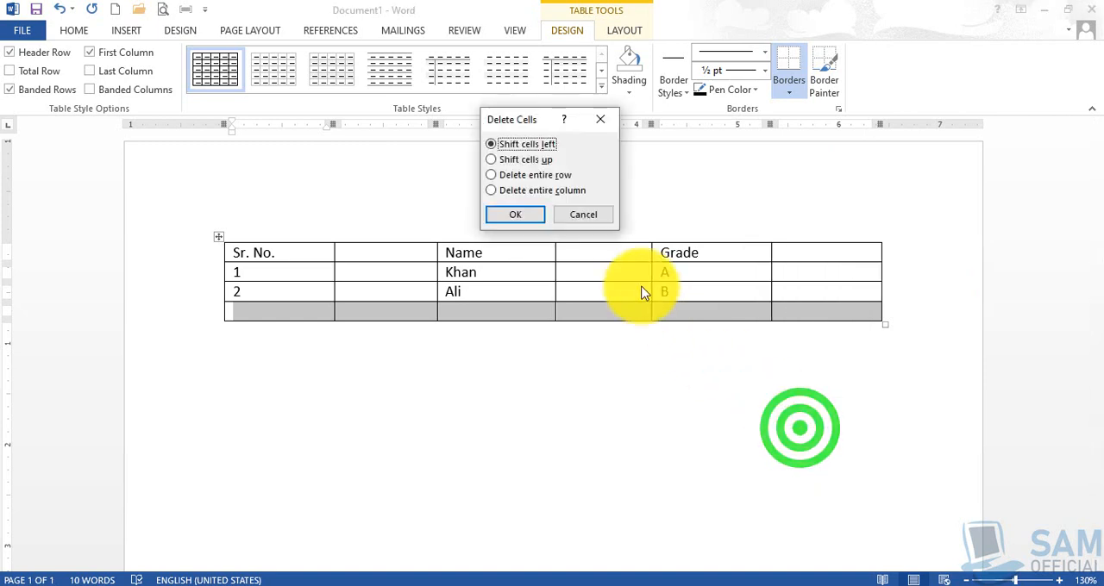
click(559, 176)
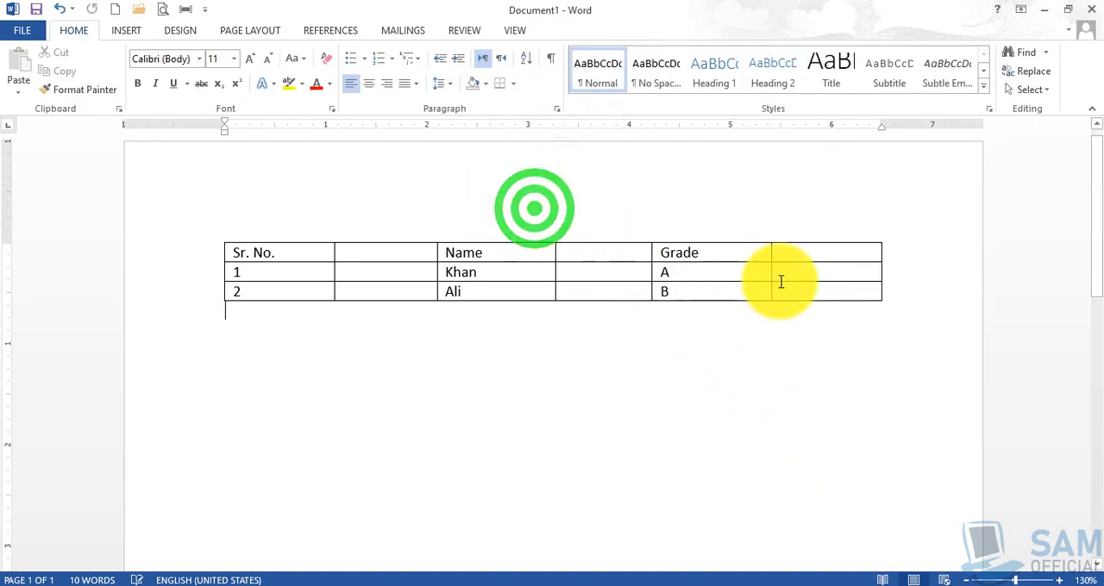
- Delete the blank column to the right of the Grade column
drag(809, 251, 826, 291)
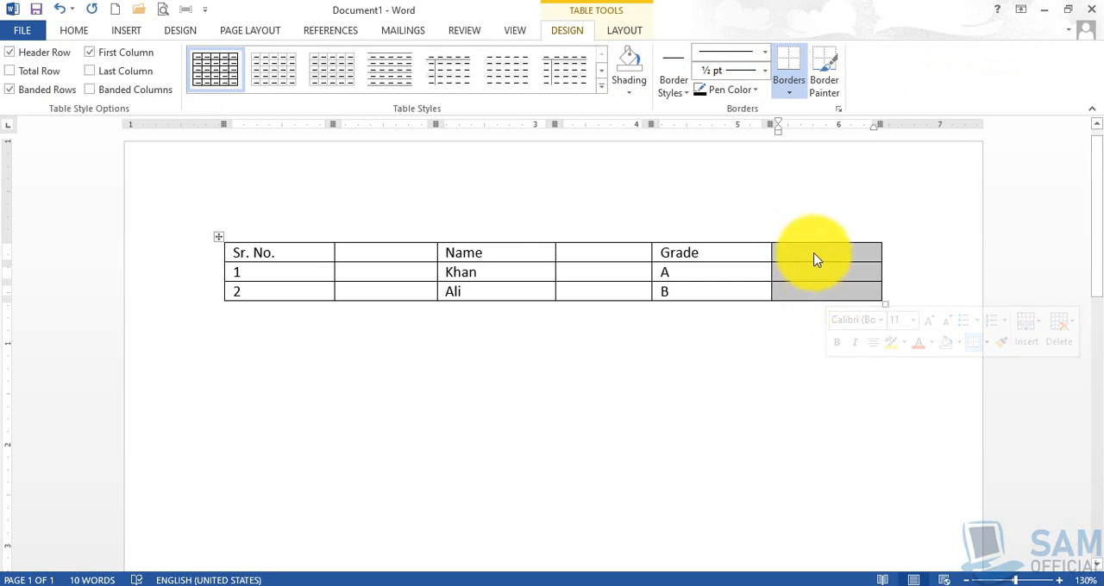
right_click(815, 256)
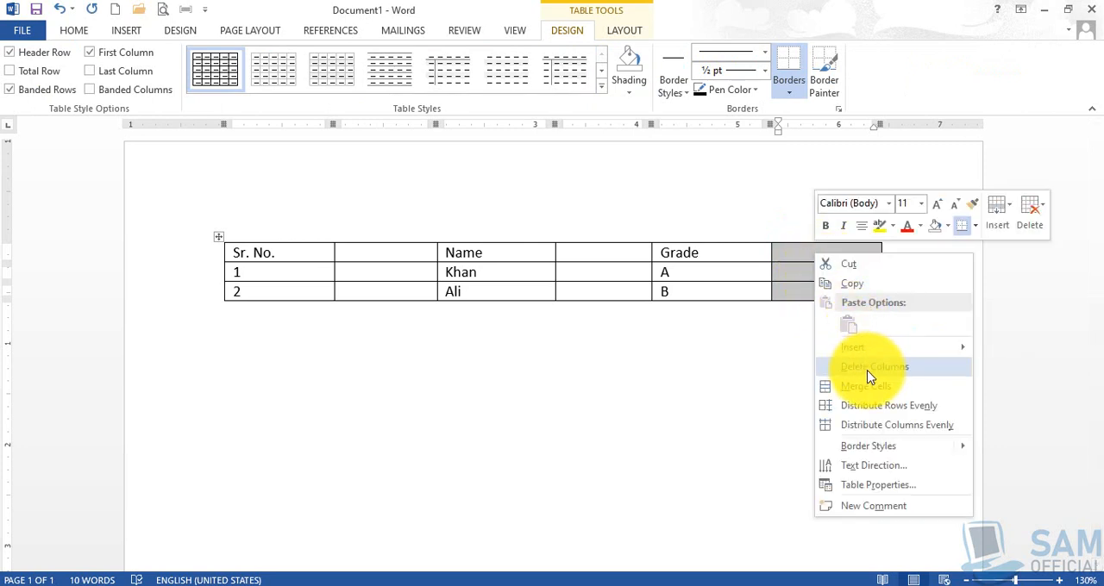
click(870, 373)
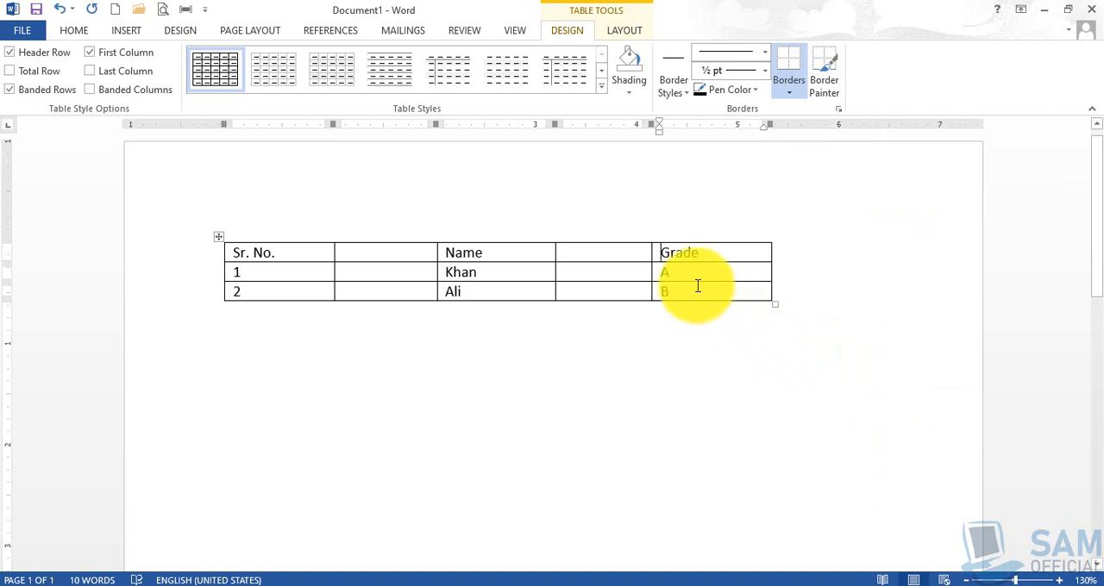
- Delete the two blank columns on either side of the Name column, starting with the one beside Grade
drag(592, 250, 595, 291)
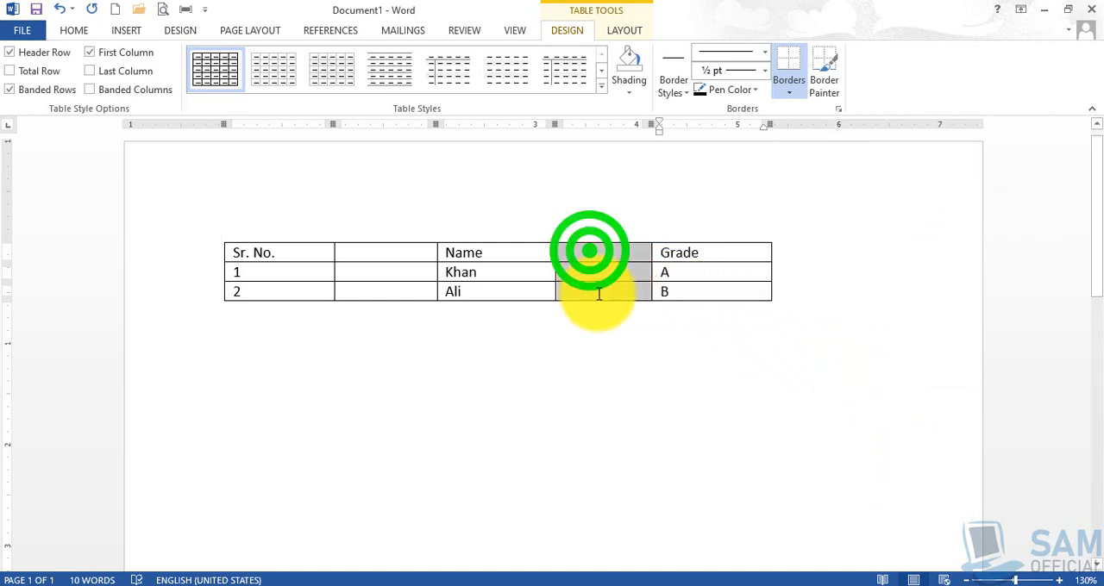
right_click(585, 261)
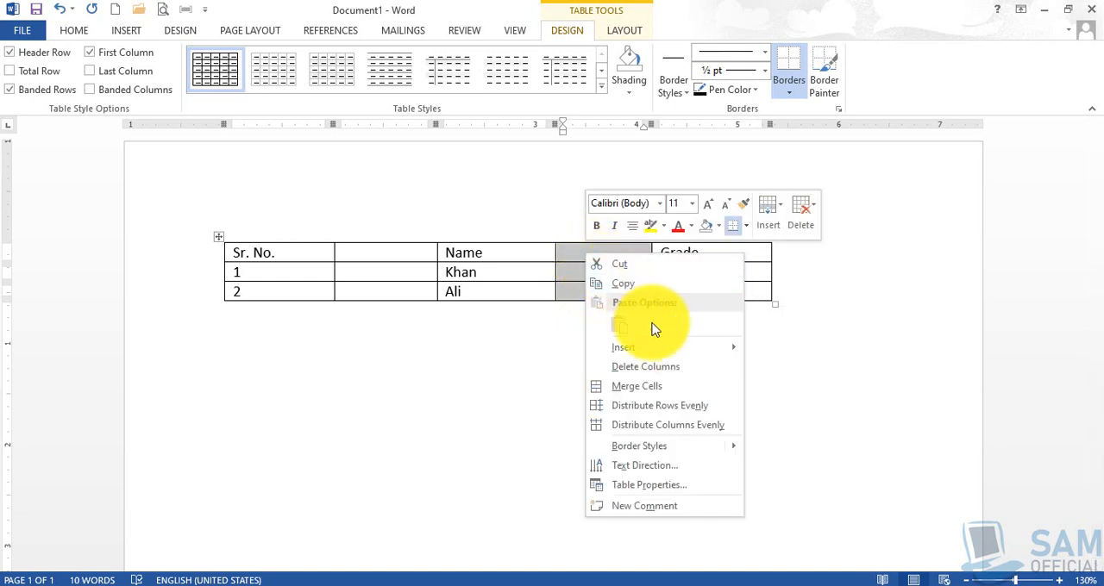
click(677, 369)
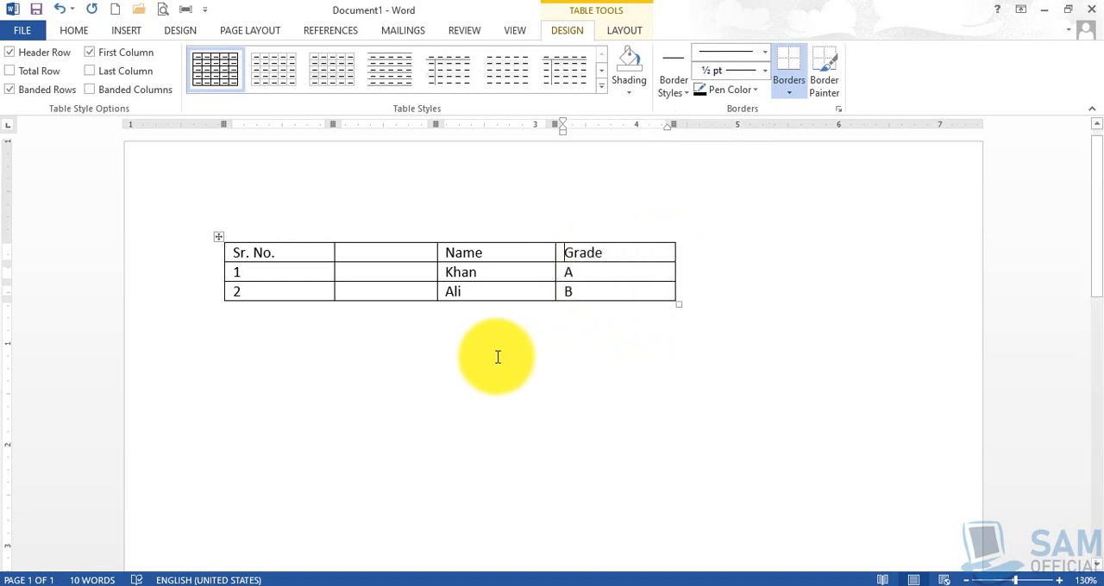
drag(363, 250, 419, 284)
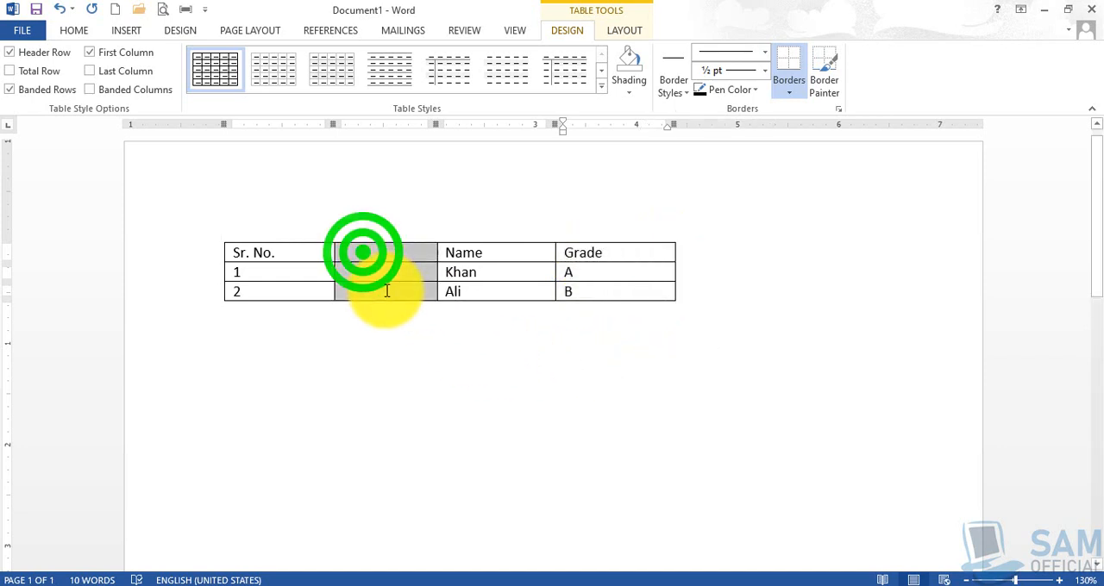
right_click(368, 262)
click(429, 364)
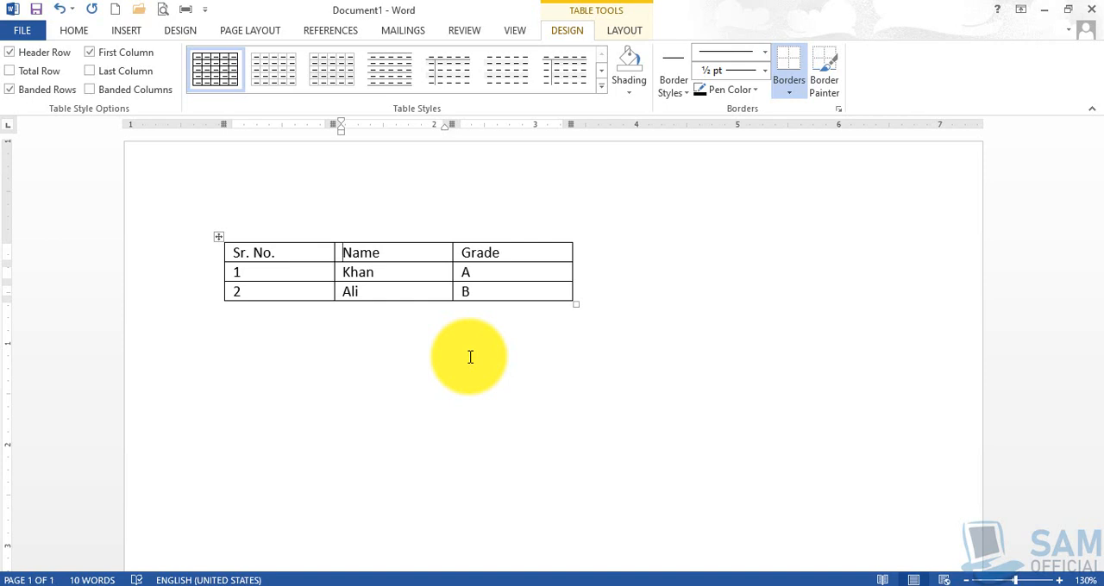
- Save the document as Table 1 in the MS Word folder on the Data (D:) drive
key(ctrl+s)
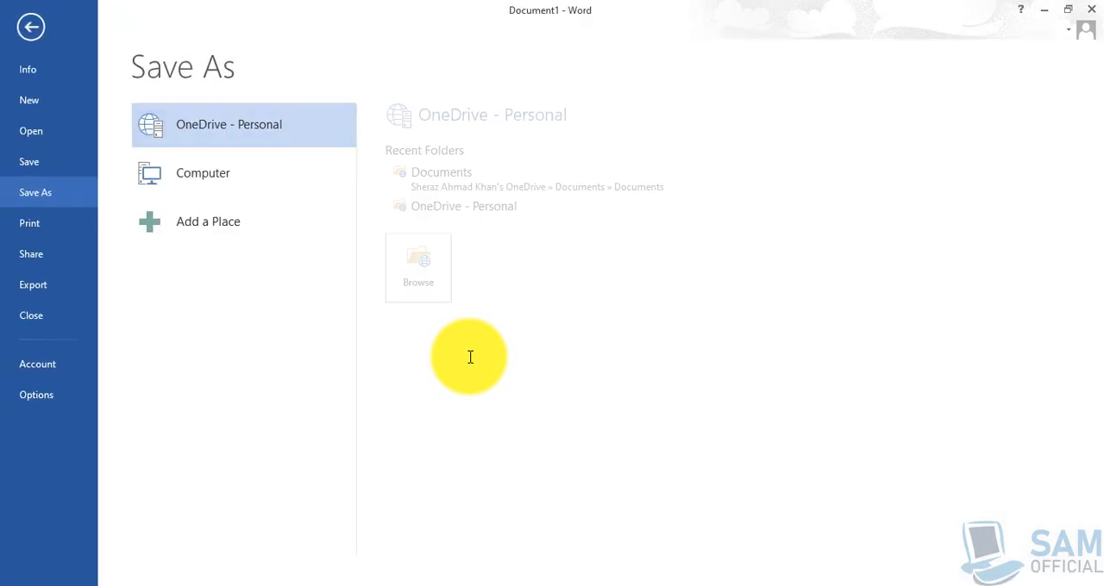
click(234, 174)
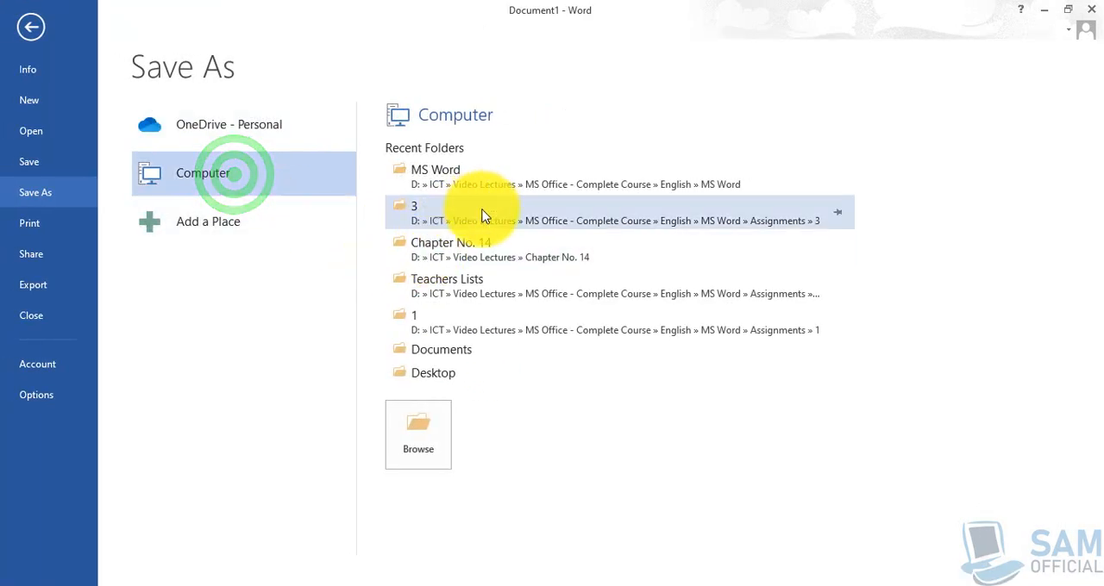
click(422, 440)
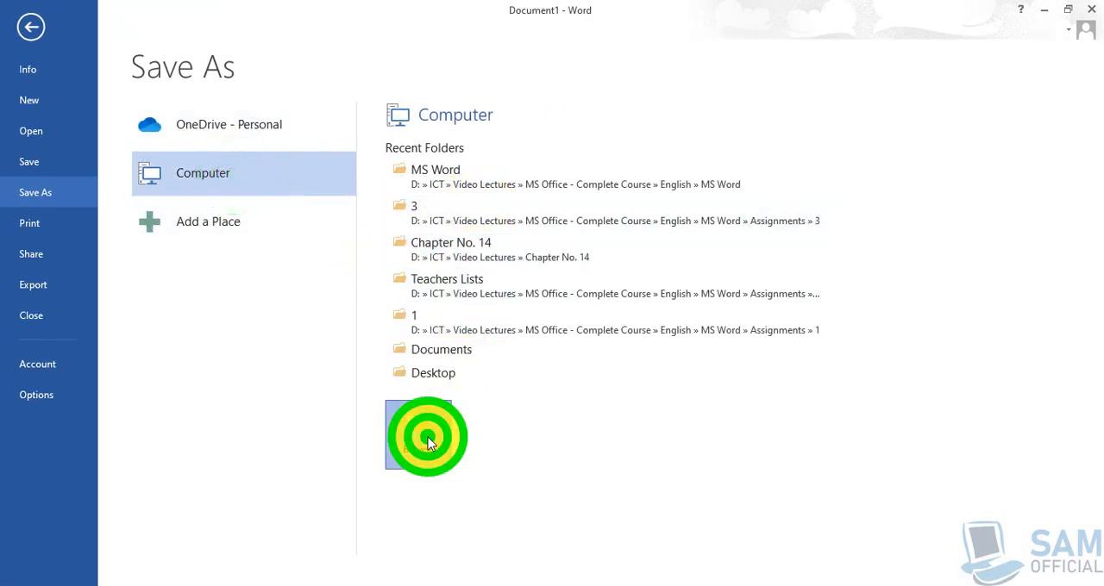
scroll(362, 314, down, 1)
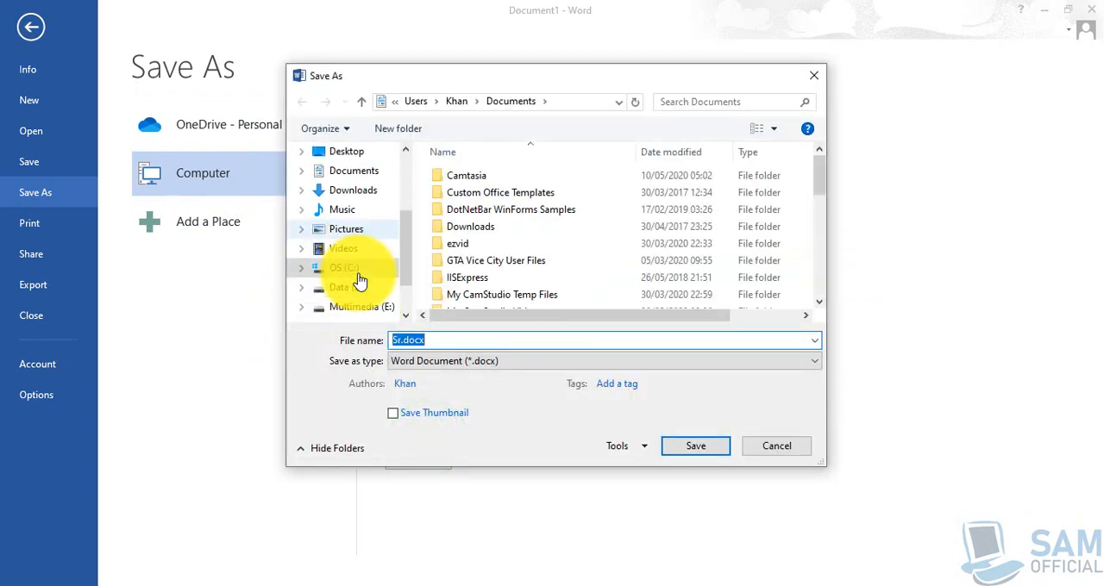
click(350, 286)
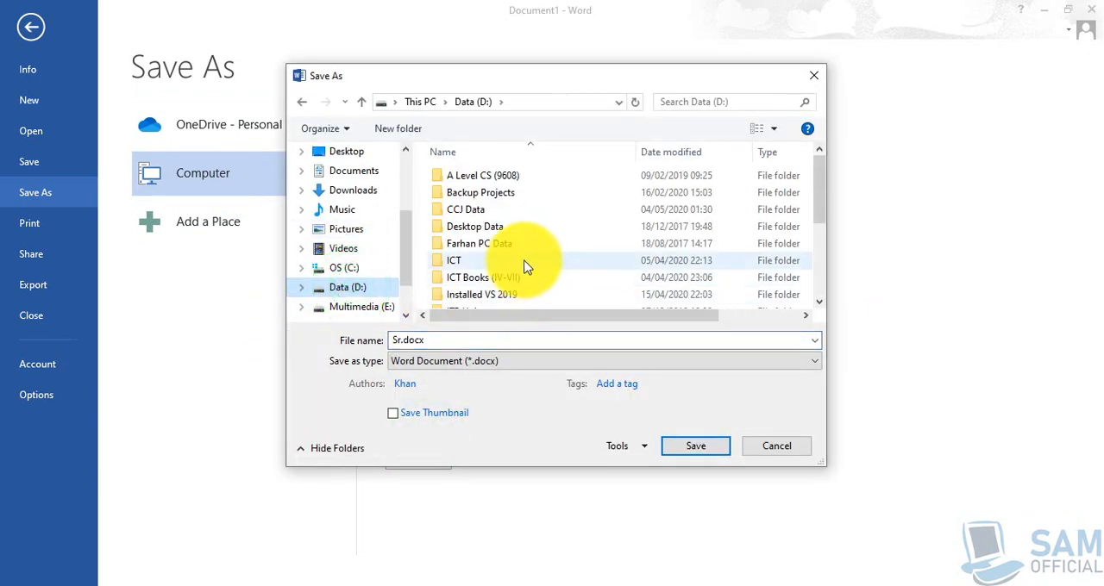
scroll(525, 264, down, 1)
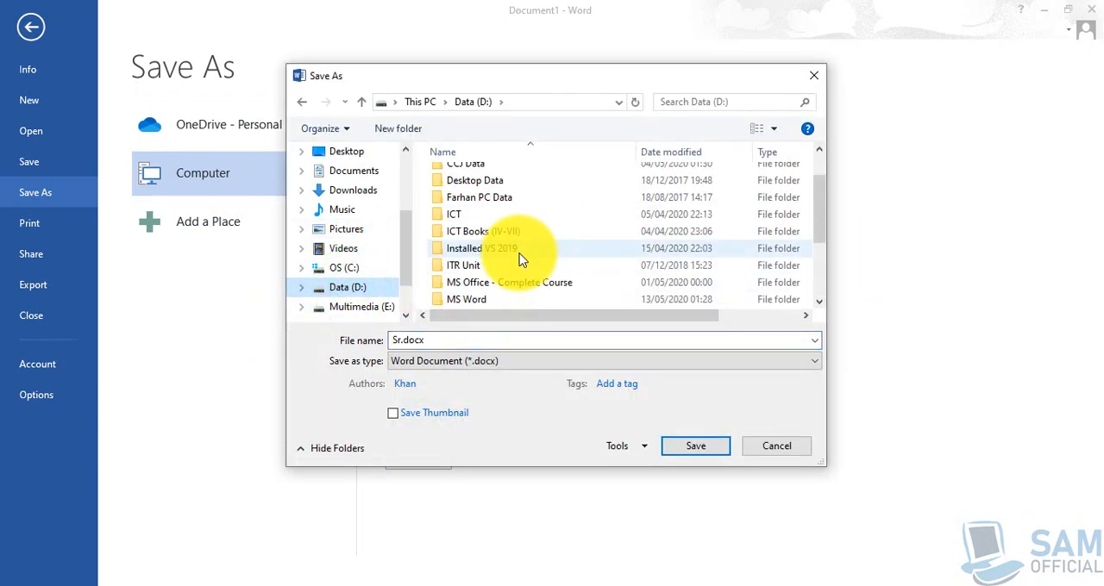
double_click(480, 299)
double_click(461, 337)
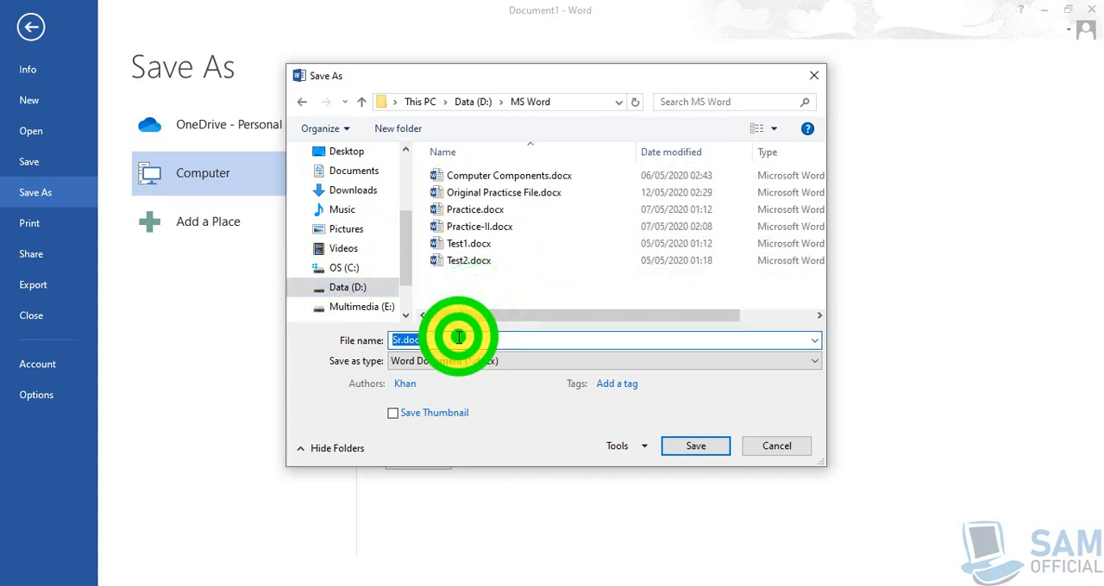
text(Table 1)
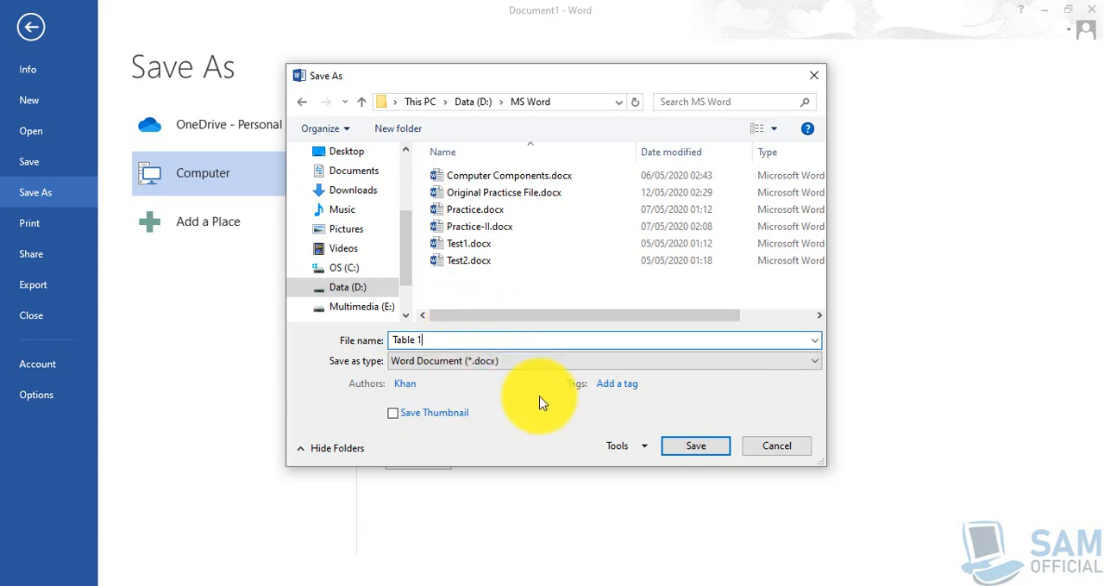
click(690, 450)
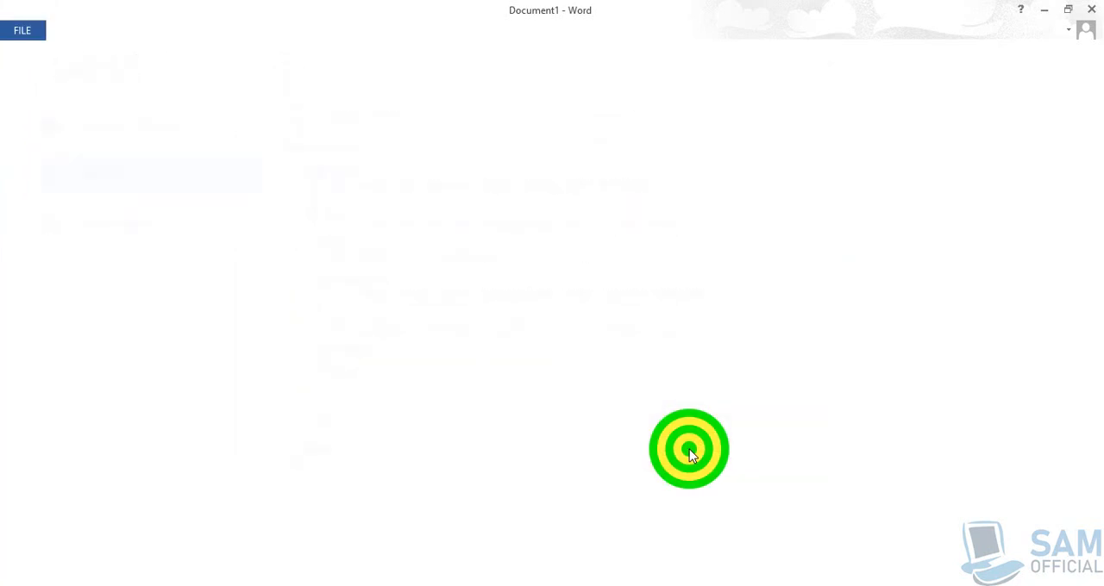